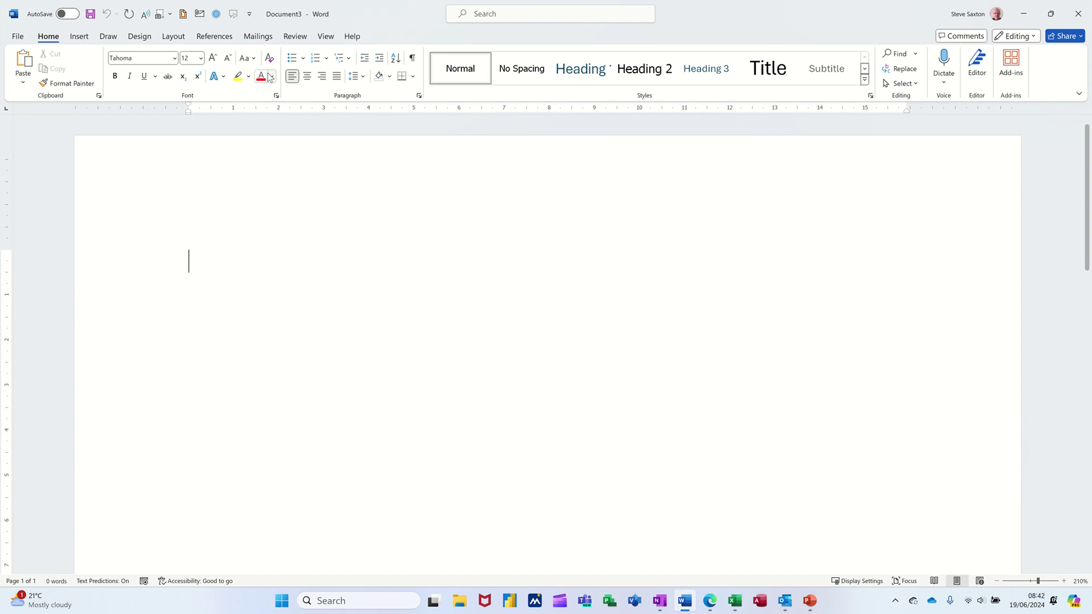
Step: Make the blank document a Letters mail merge and show the recipient-list choices
left_click(258, 37)
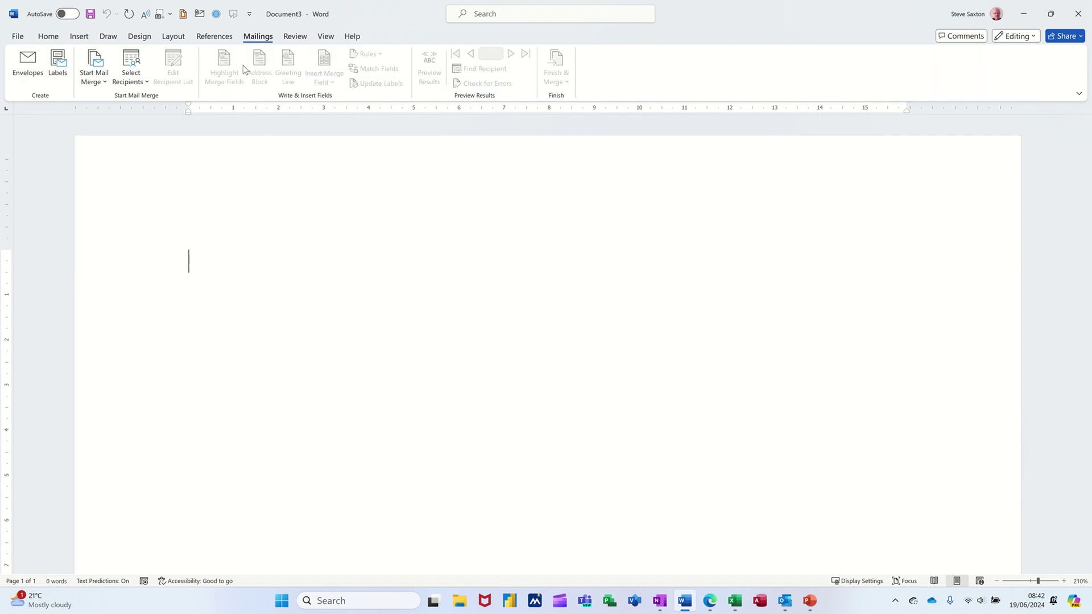
left_click(104, 83)
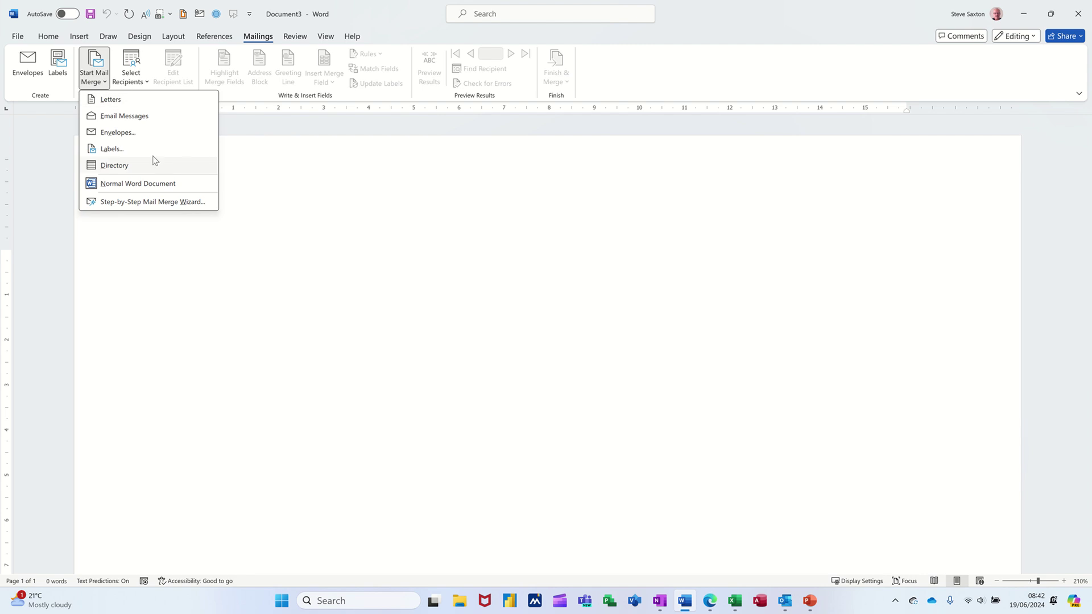
left_click(109, 100)
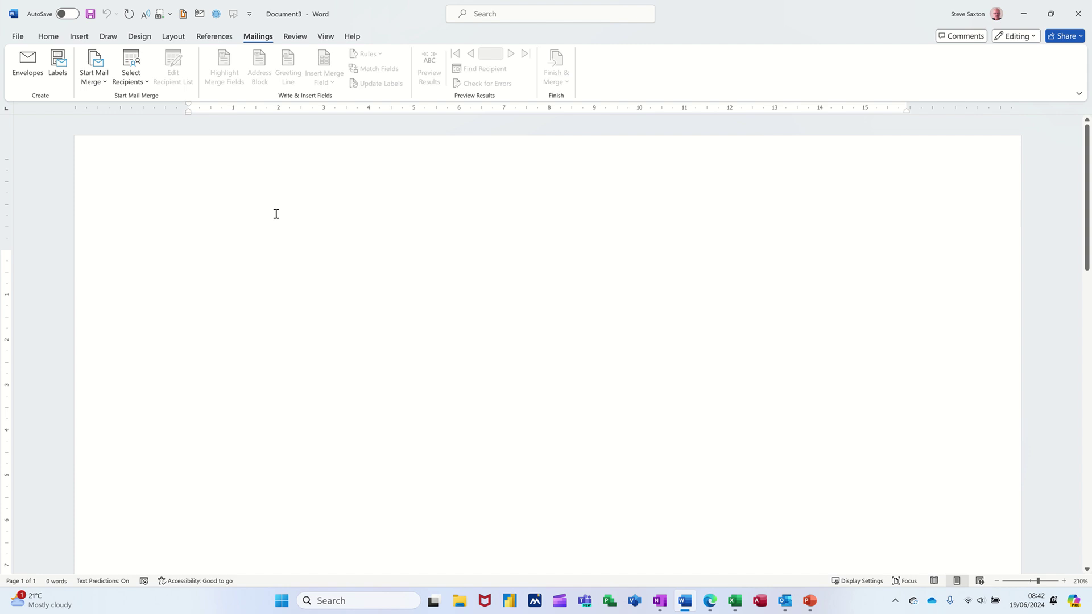
left_click(144, 83)
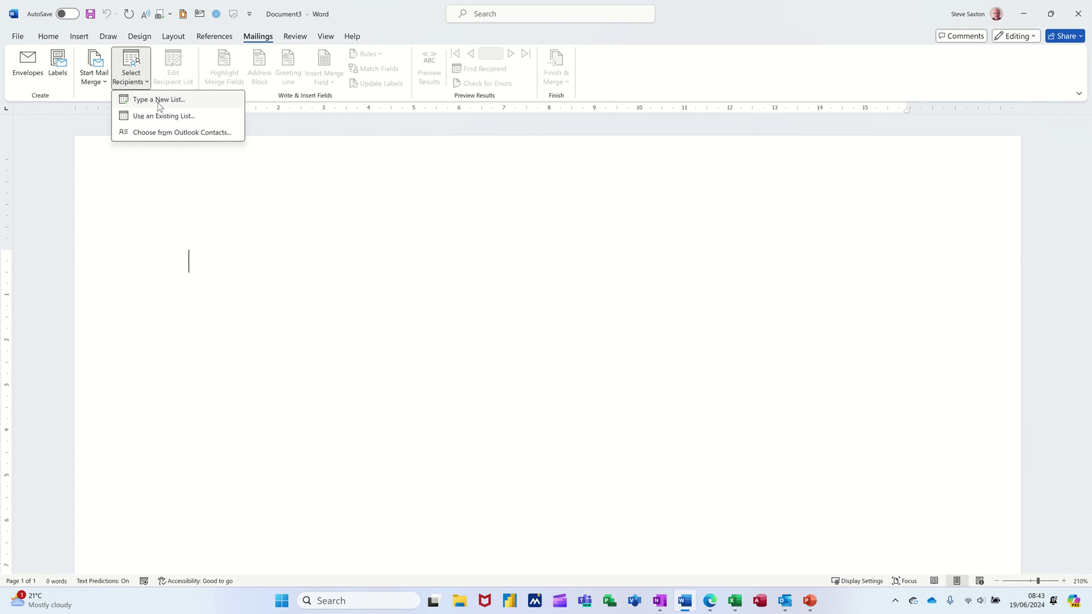
Step: Start a new typed address list and bring up Customise Columns to view its field names
left_click(159, 107)
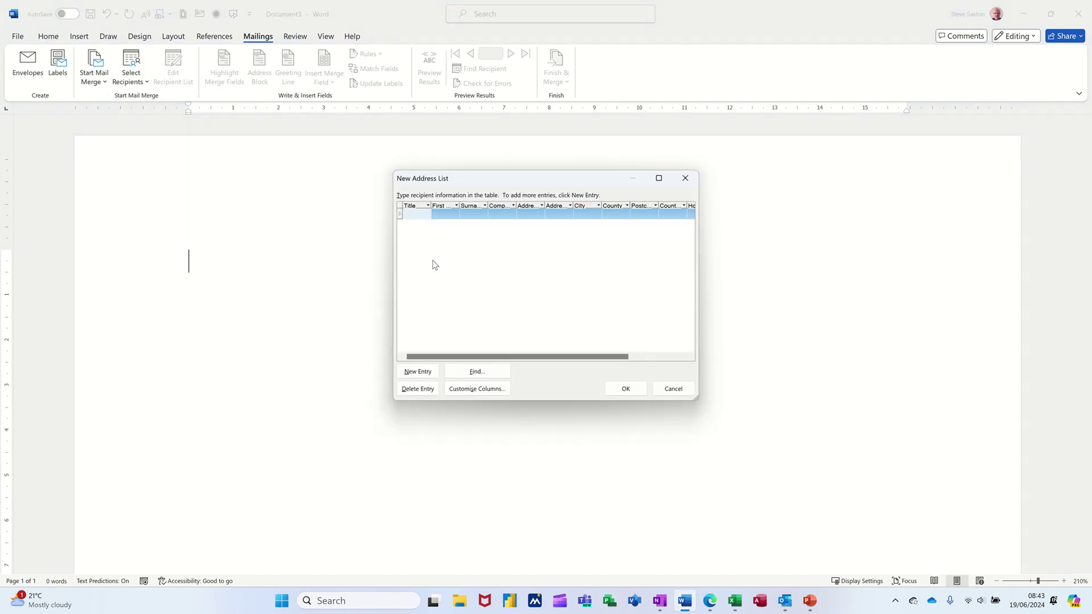
left_click_drag(538, 180, 415, 193)
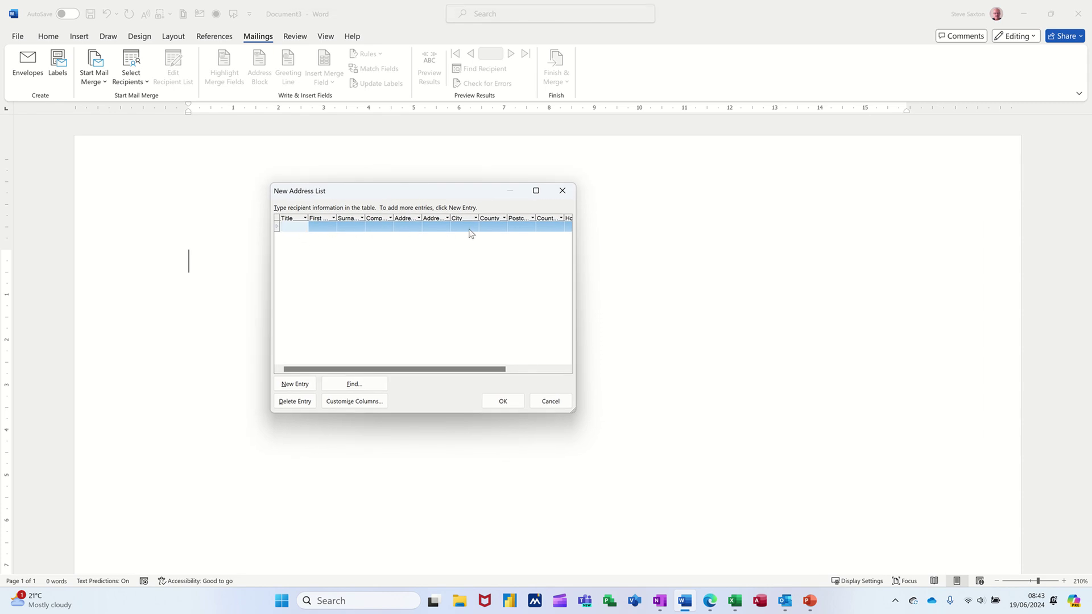
left_click(354, 402)
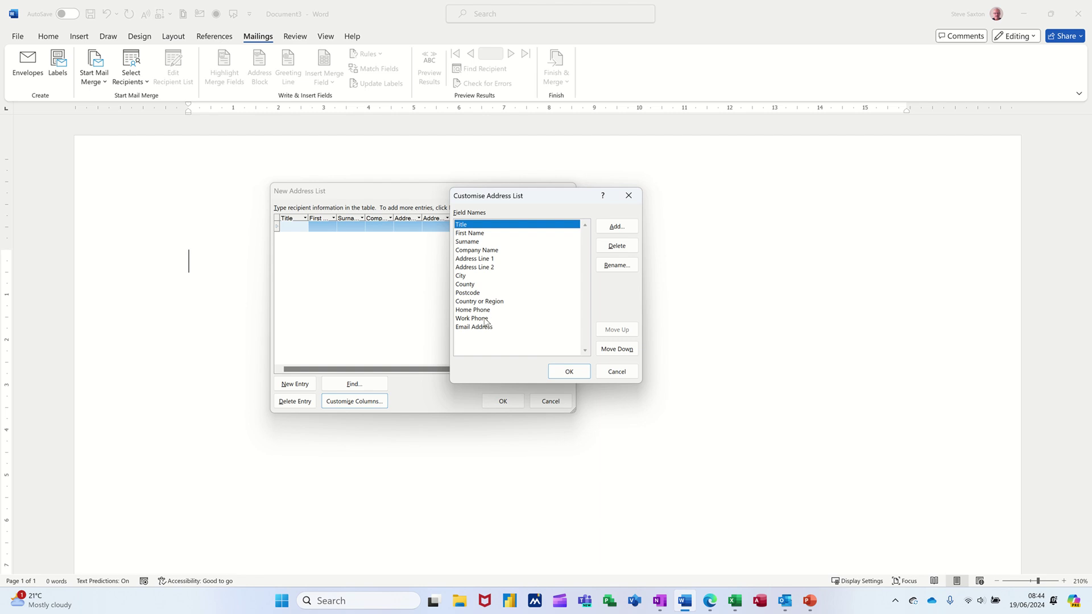
Step: Delete the Country or Region, Company Name and Address Line 2 fields from the list
left_click(490, 293)
left_click(492, 301)
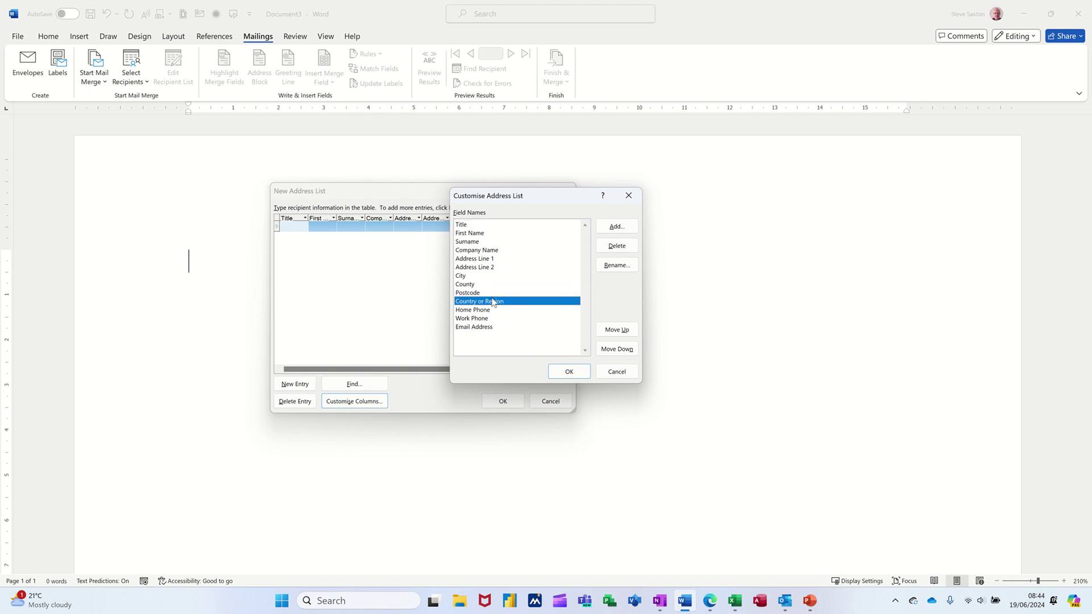
left_click(616, 246)
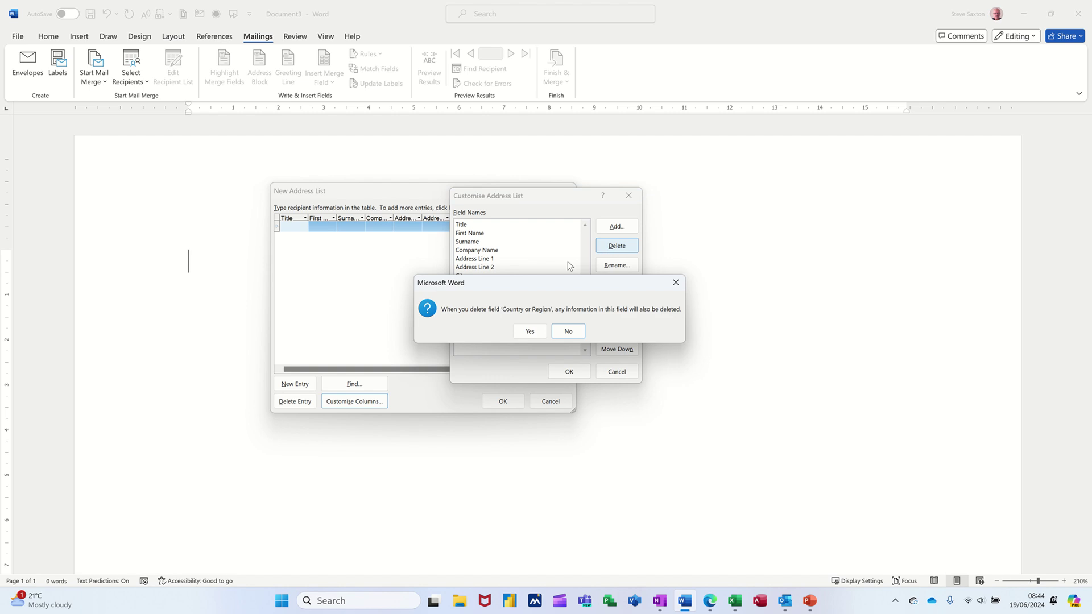
left_click(529, 331)
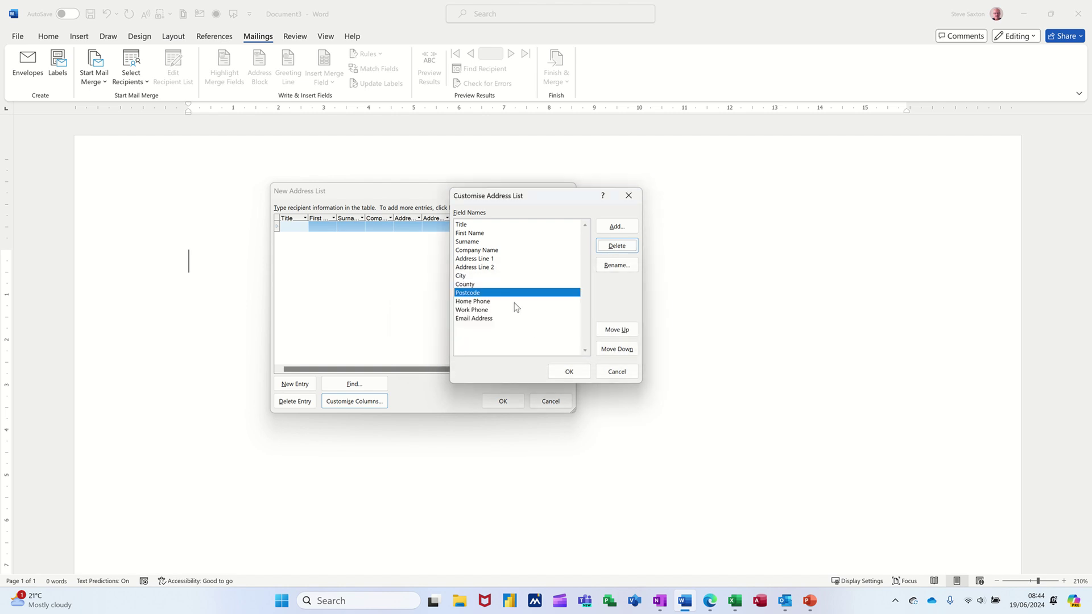
left_click(494, 250)
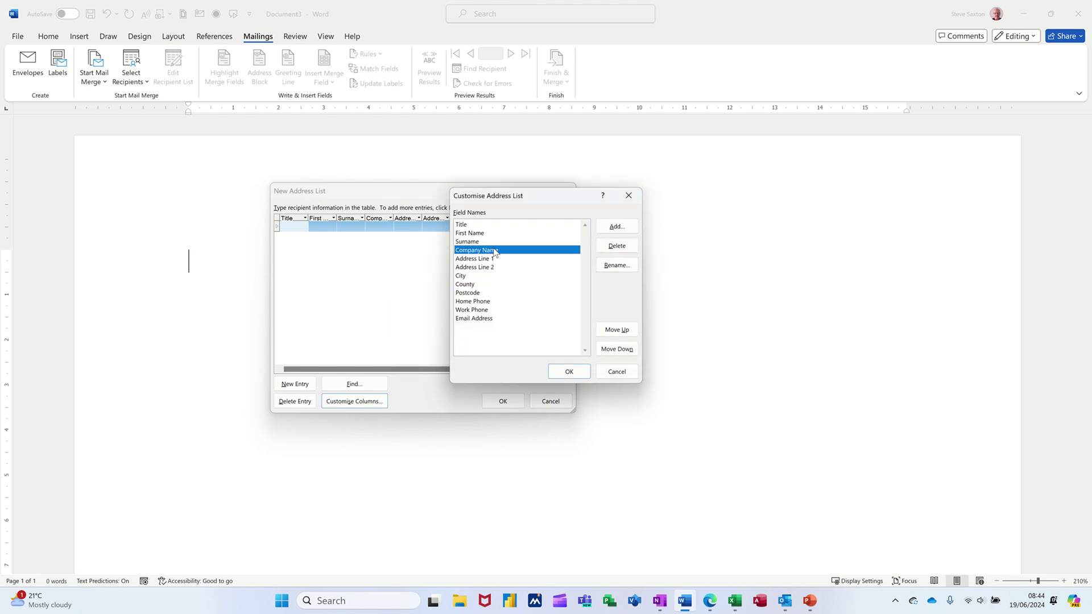
left_click(616, 245)
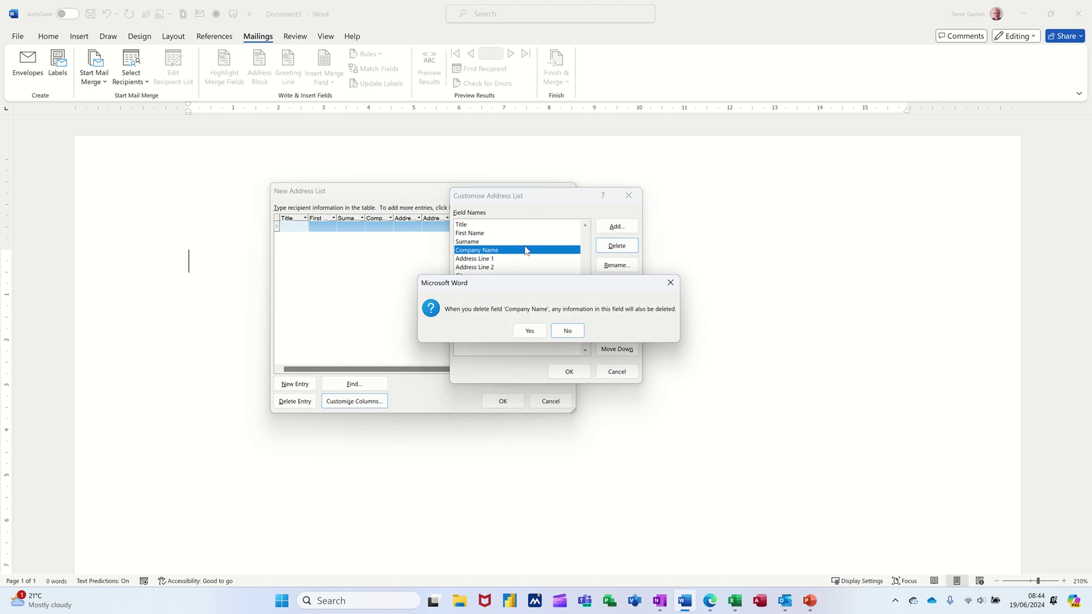
left_click(530, 331)
left_click(499, 259)
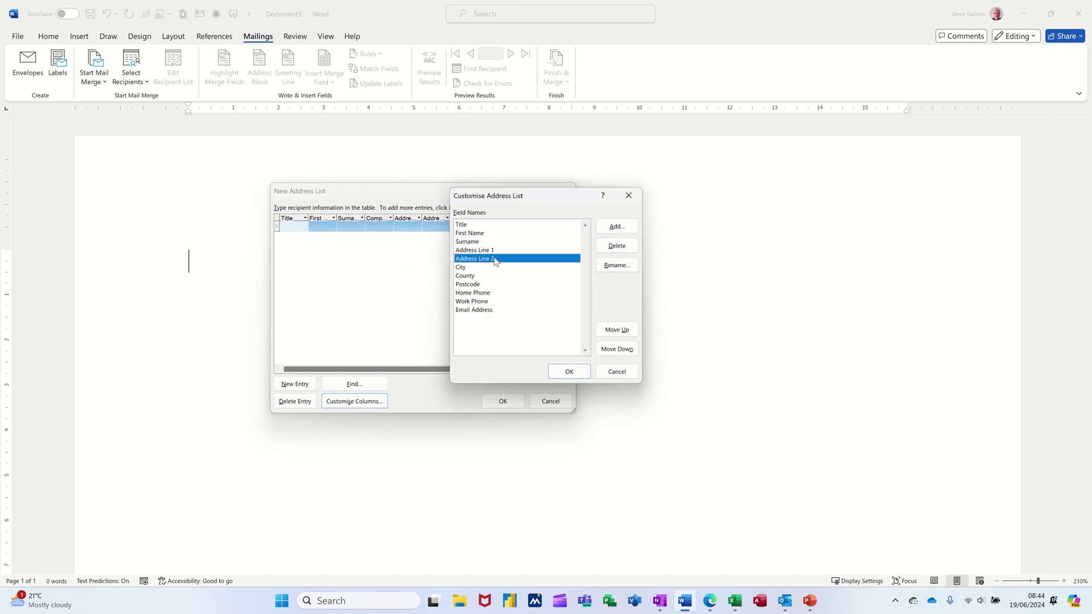
left_click(617, 253)
left_click(527, 331)
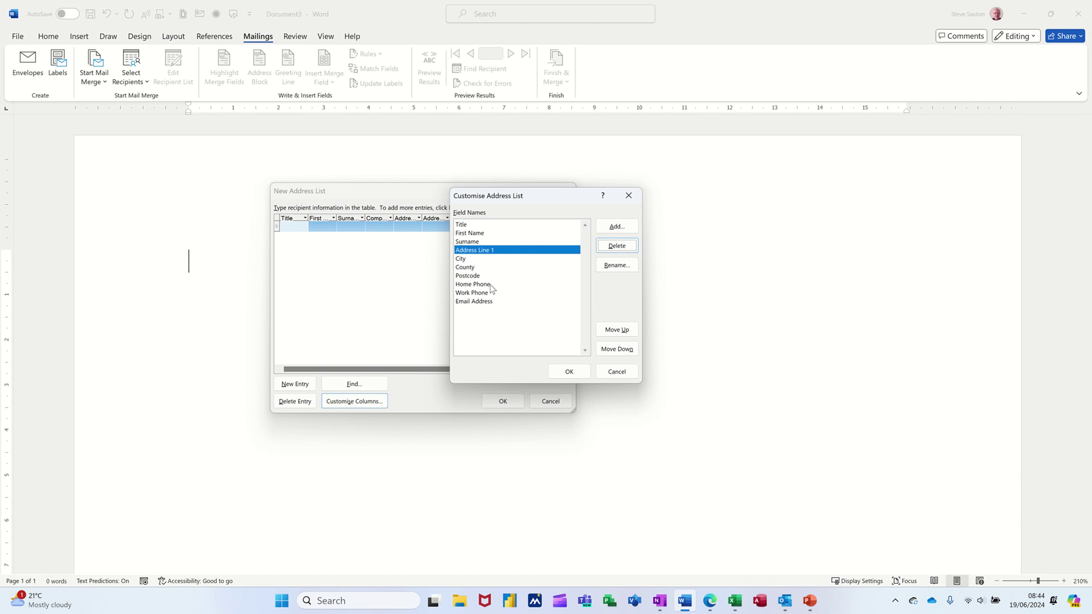
Step: Delete the Home Phone, Work Phone and Email Address fields, then apply the trimmed columns
left_click(493, 284)
left_click(616, 249)
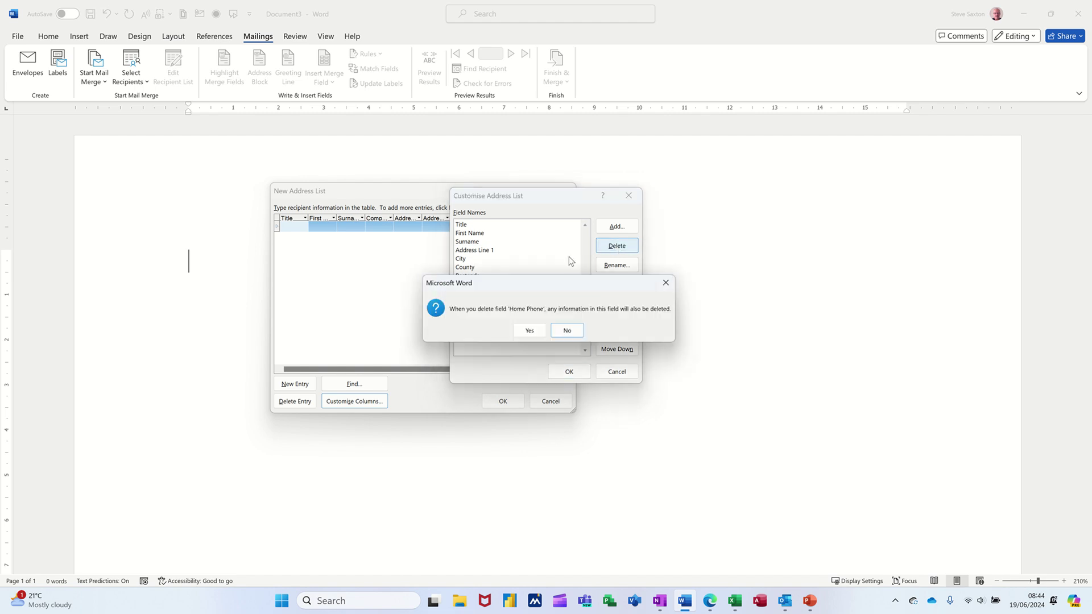
left_click(525, 335)
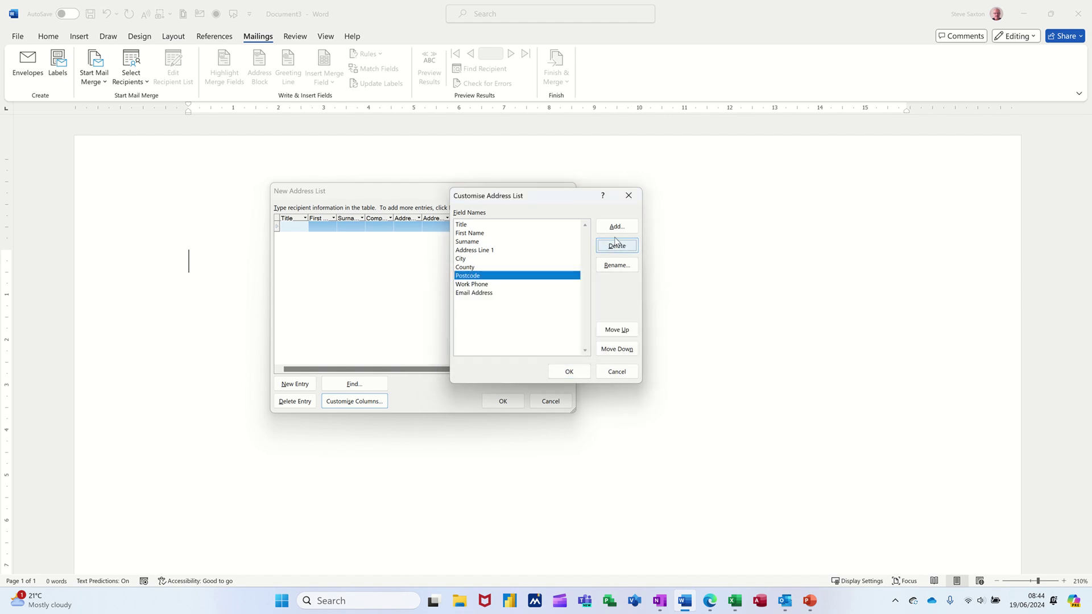
left_click(490, 284)
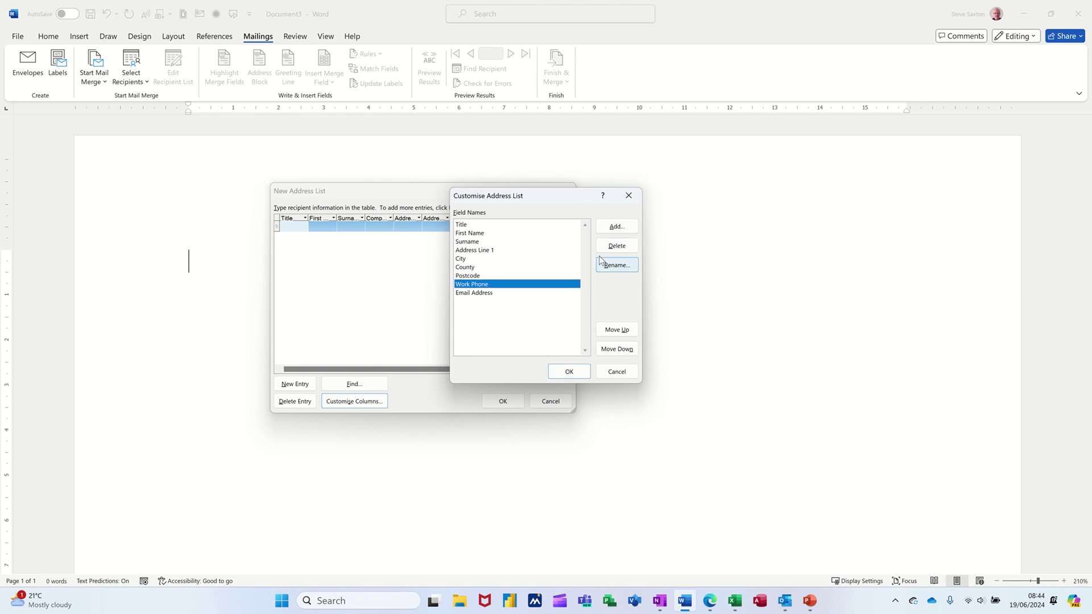
left_click(616, 246)
left_click(525, 330)
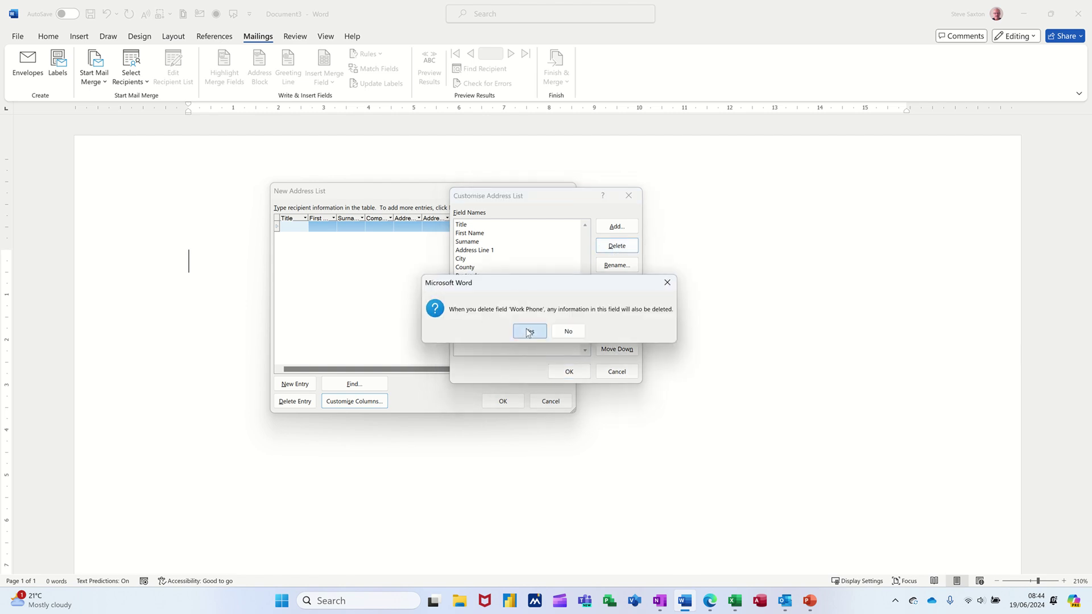
left_click(485, 285)
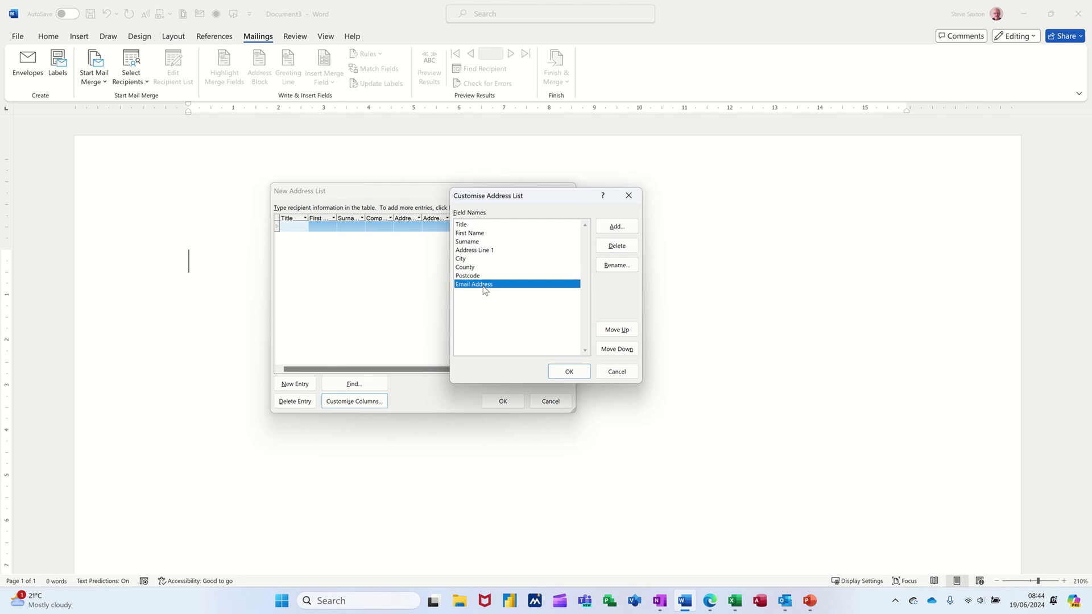
left_click(607, 248)
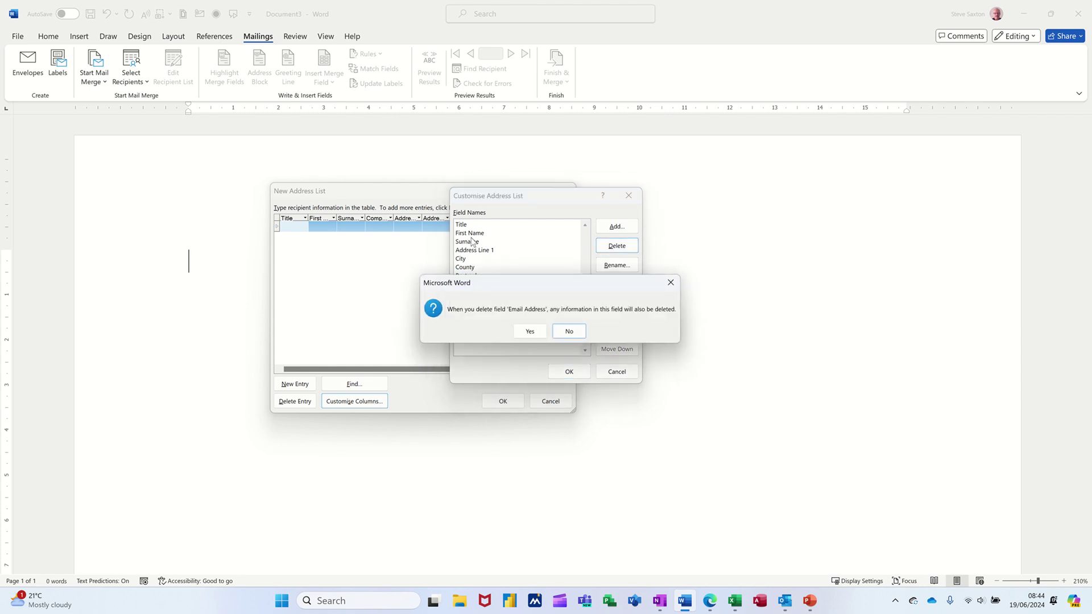
left_click(518, 329)
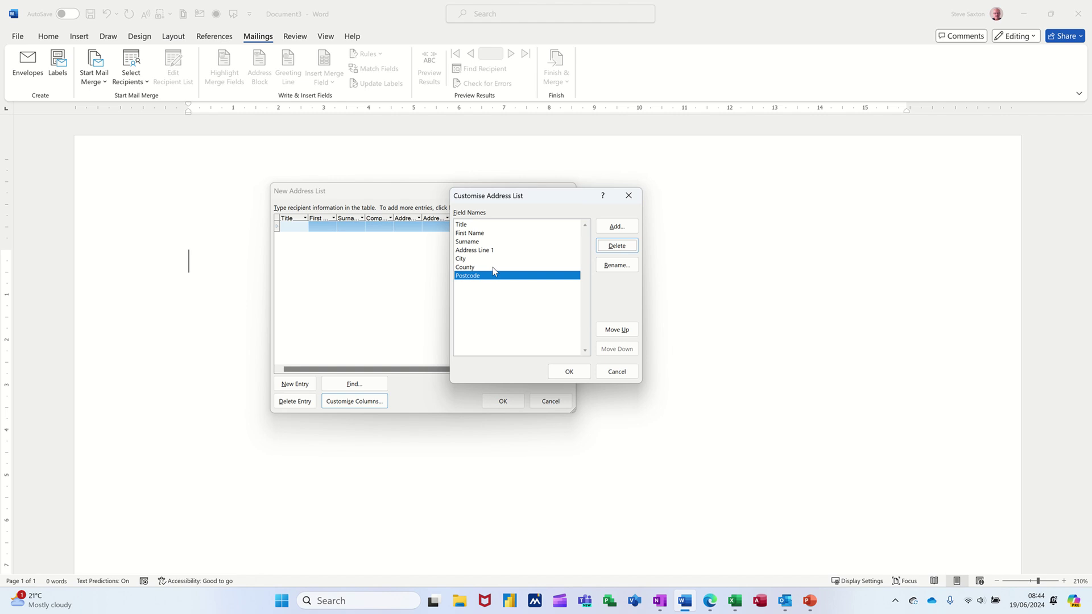
left_click(566, 370)
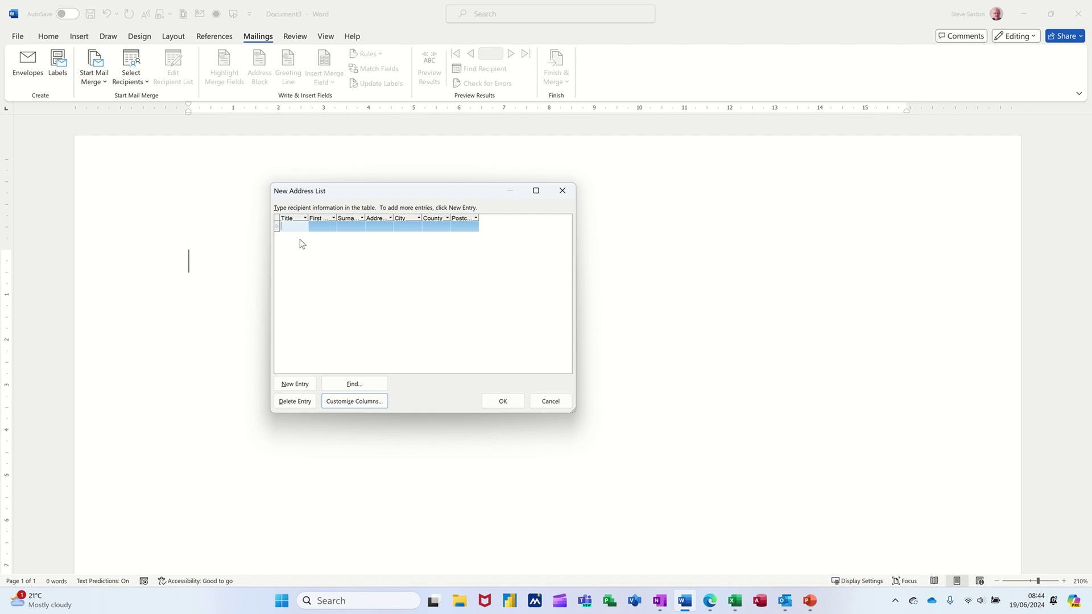
Step: Fill in the first recipient's title, first name, surname, street address, city, county and postcode
type("Mr")
key("Tab")
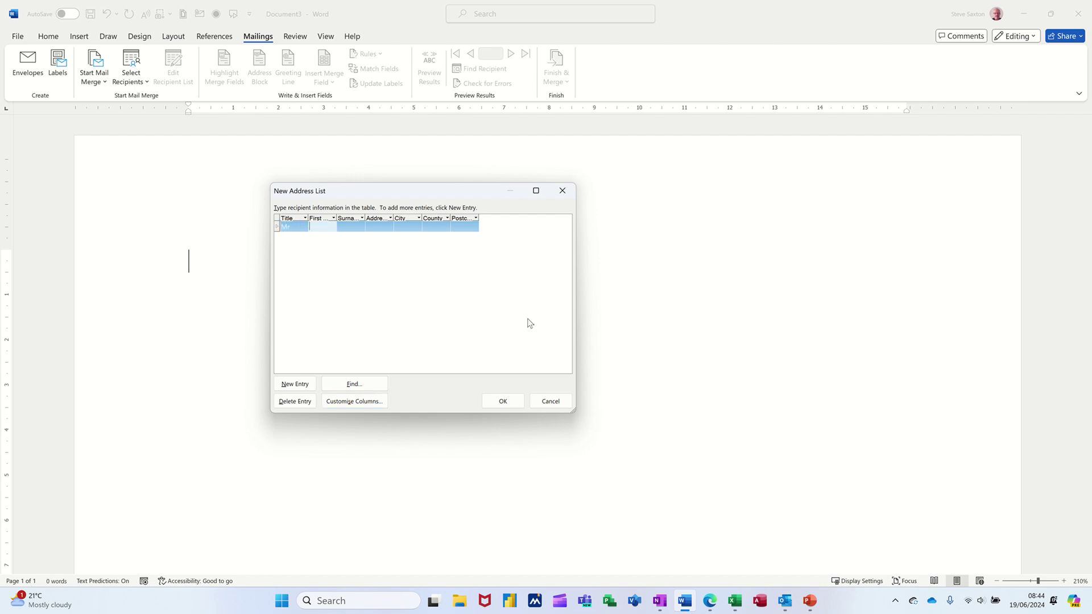
type("Steve")
key("Tab")
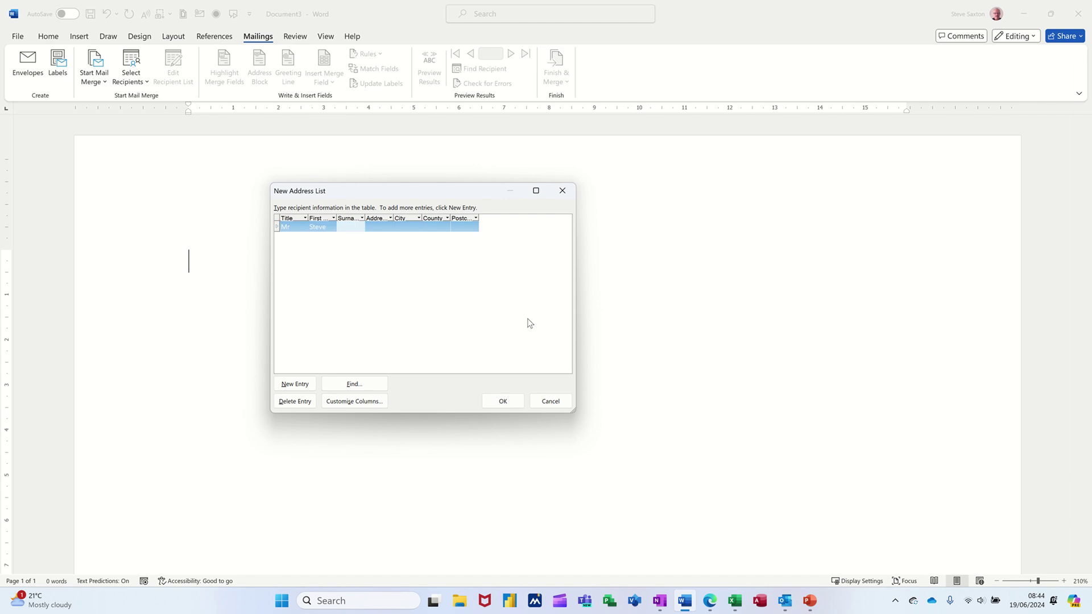
type("Saxton")
key("Tab")
type("1 ")
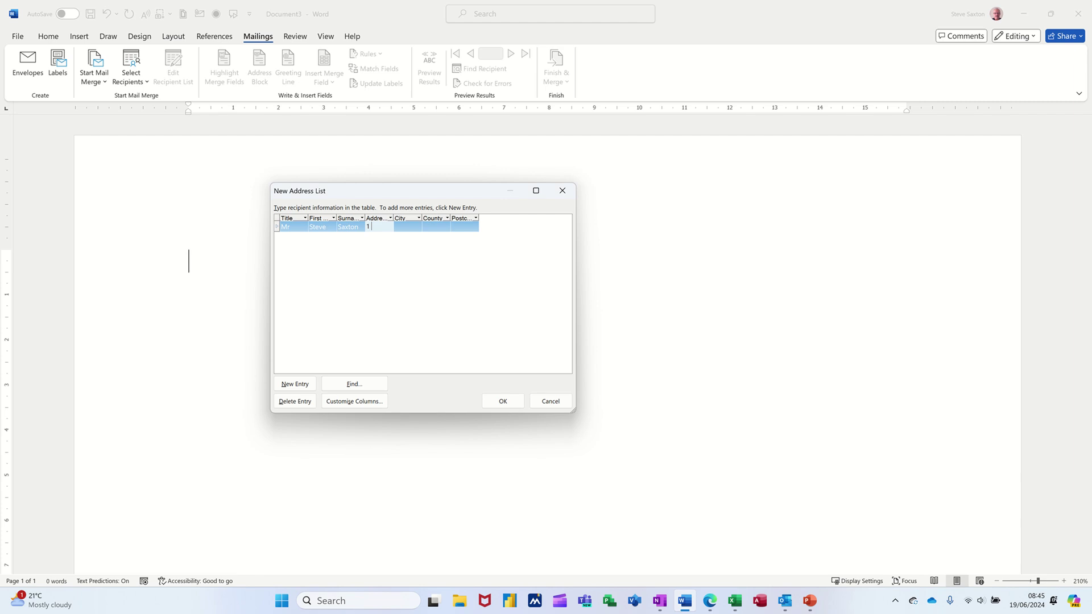
type("Red Street")
key("Tab")
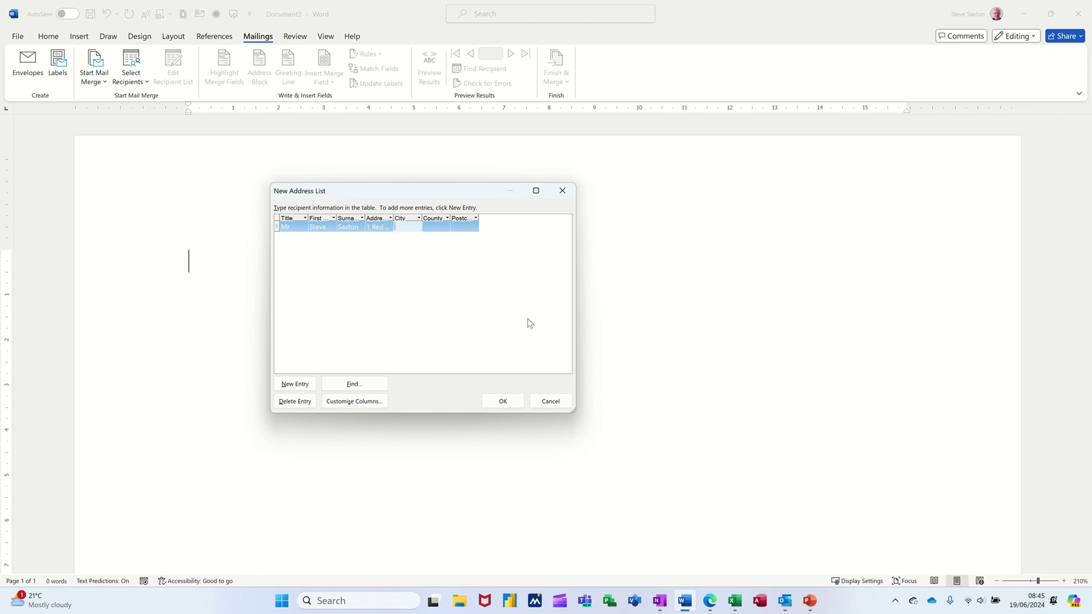
type("Leeds")
key("Tab")
type("W Yorks")
key("Tab")
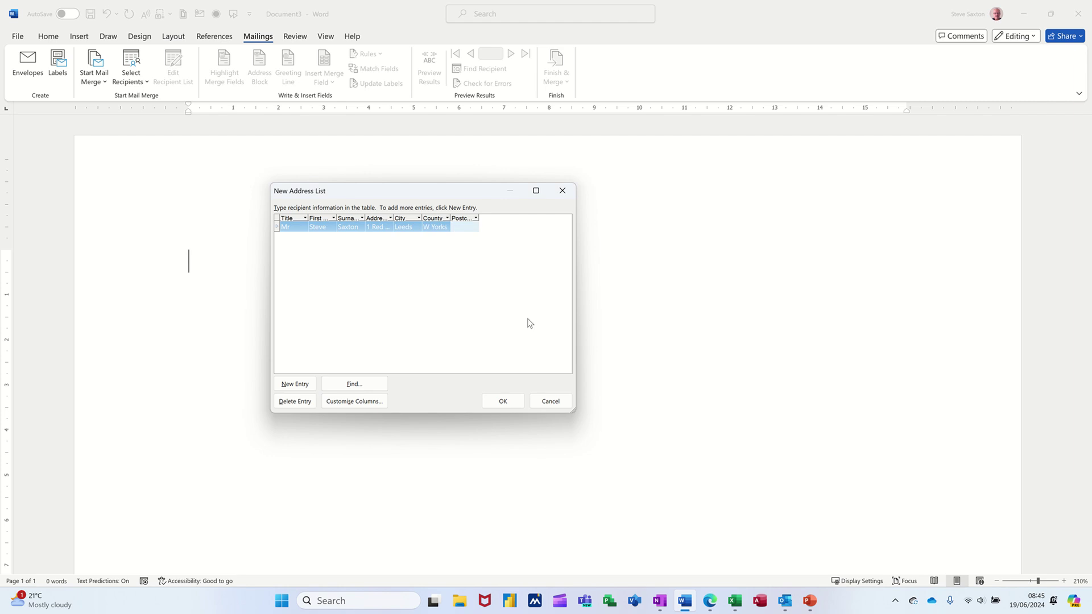
type("LS1 1RD")
Step: Add a second recipient row with title Mrs plus first name, surname, address, city, county and postcode
key("Tab")
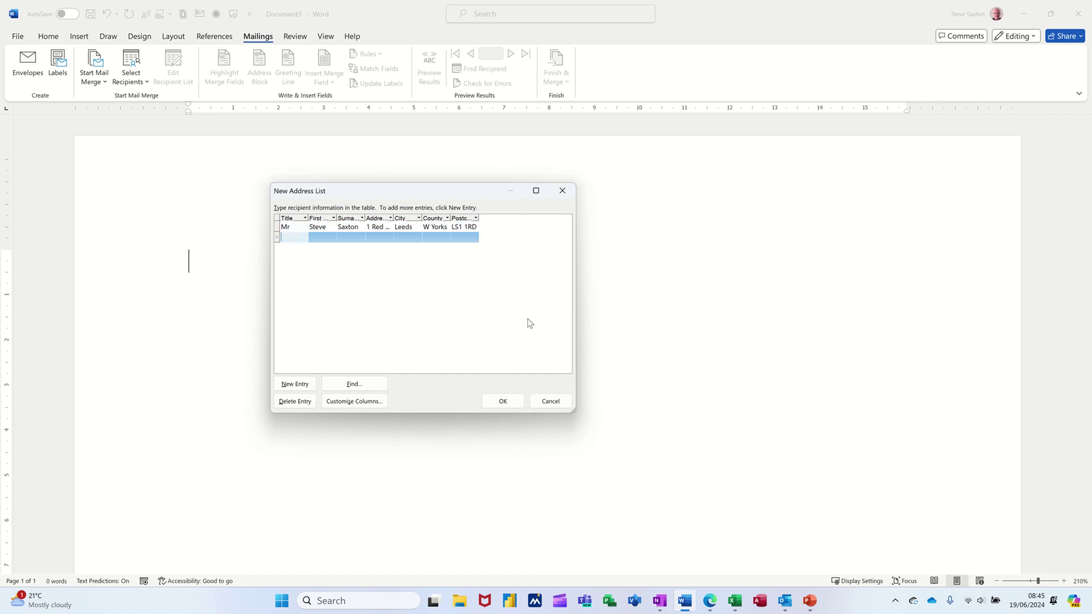
type("Mrs")
key("Tab")
type("Wendy")
key("Tab")
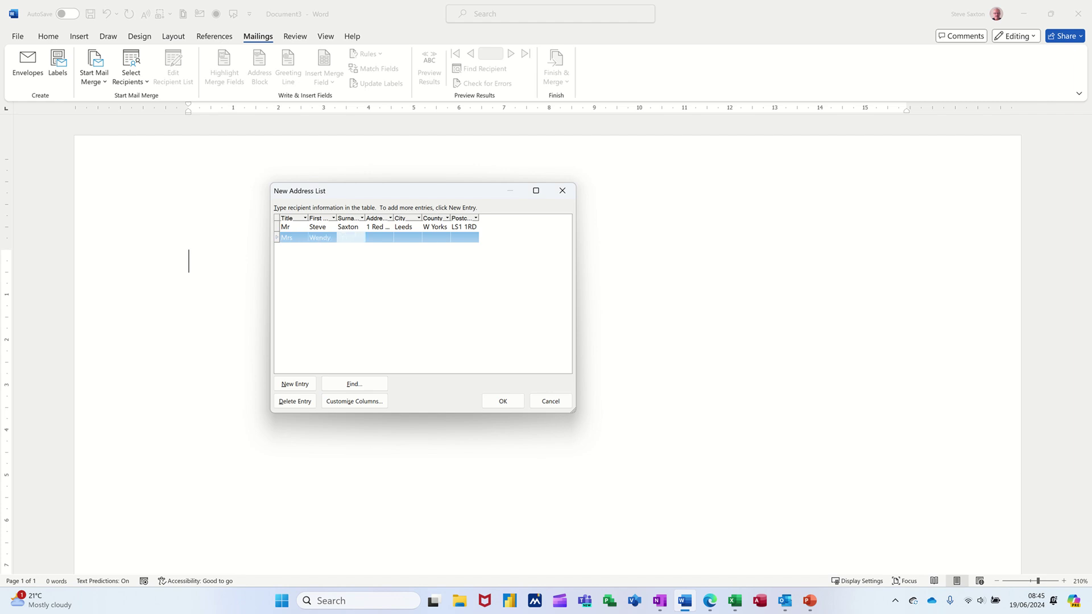
type("Smith")
key("Tab")
type("2 Red Lane")
key("Tab")
type("Leeds")
key("Tab")
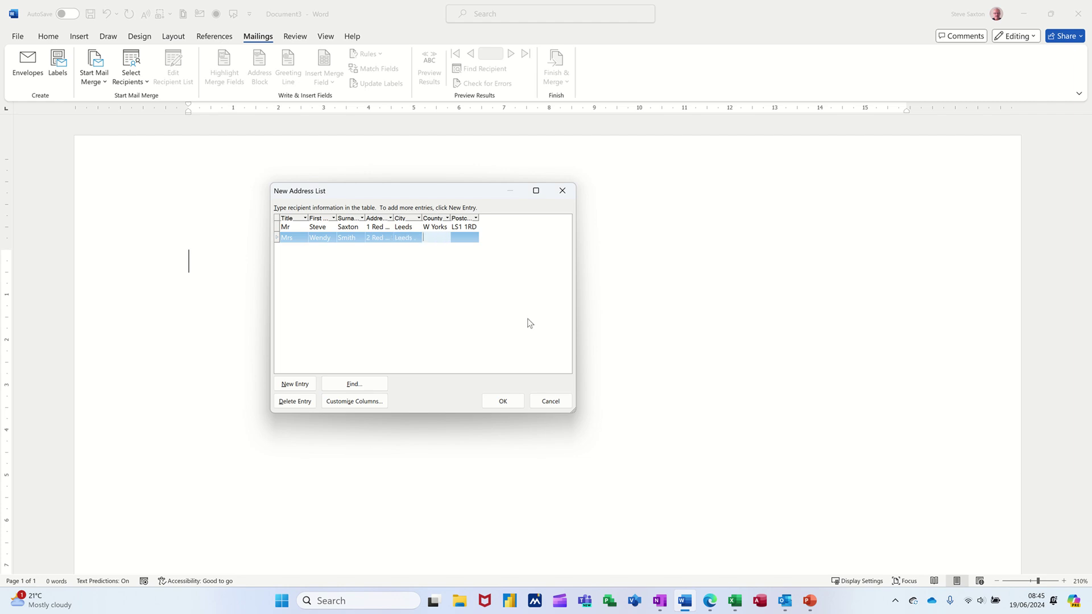
type("W Yorks")
key("Tab")
type("LS1 1DR")
key("Tab")
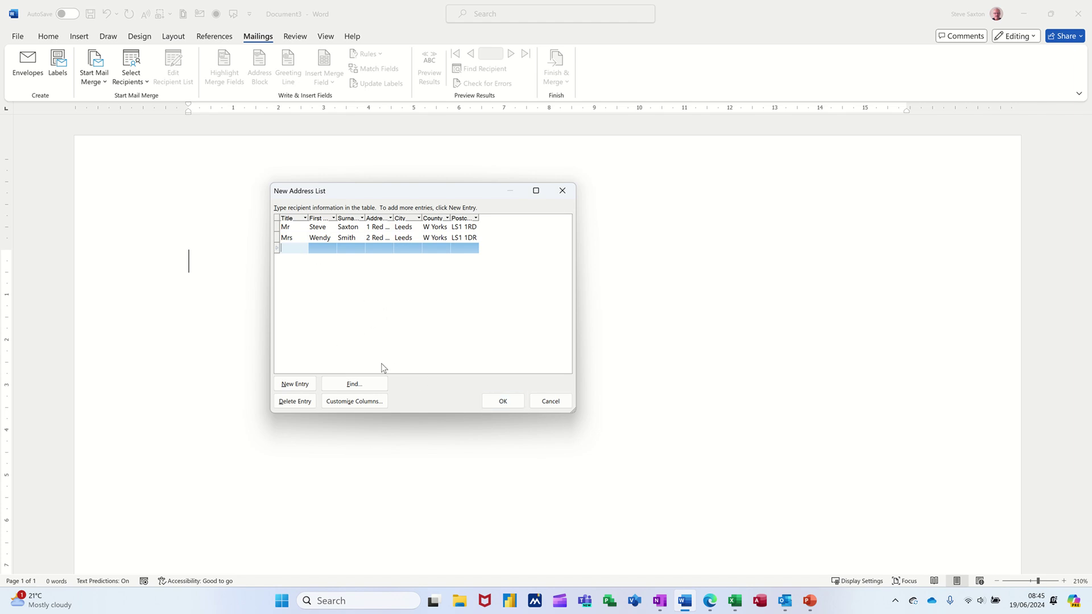
Step: Accept the new address list and save it as MyList in My Data Sources
left_click(502, 400)
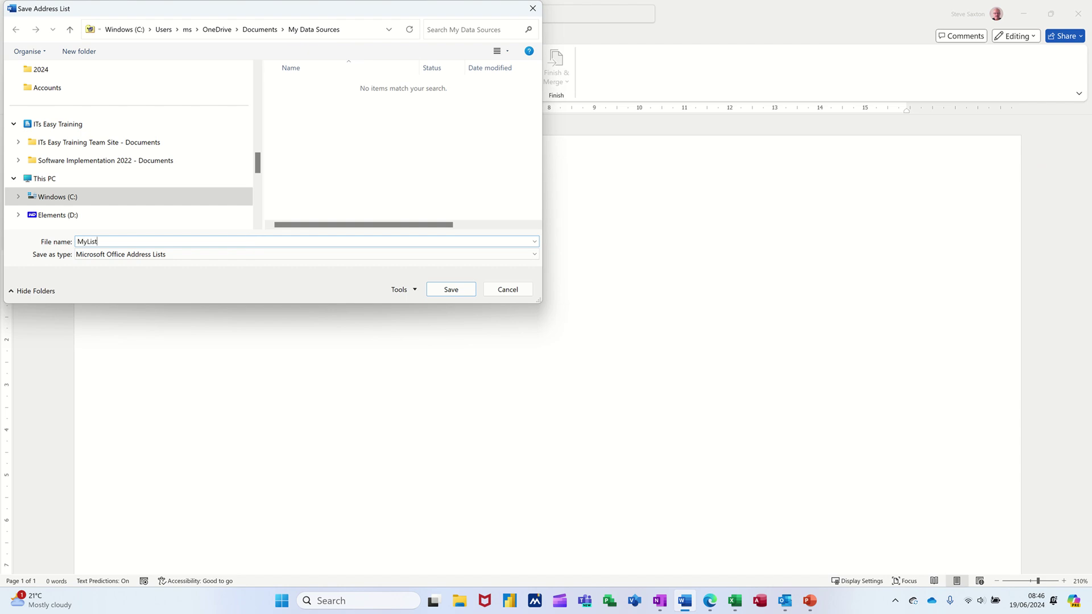
key("Return")
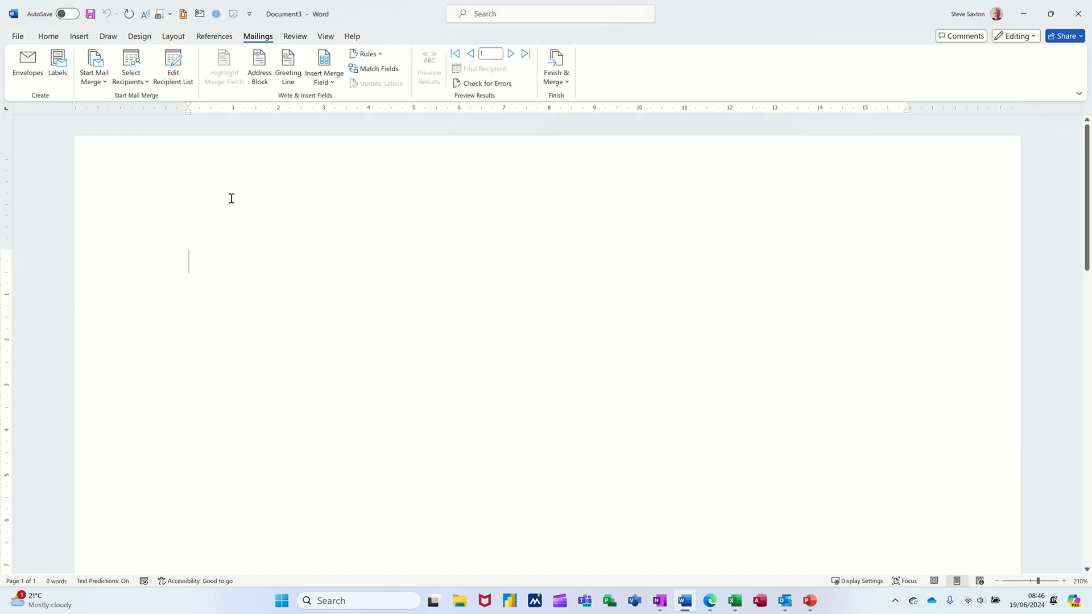
left_click(177, 77)
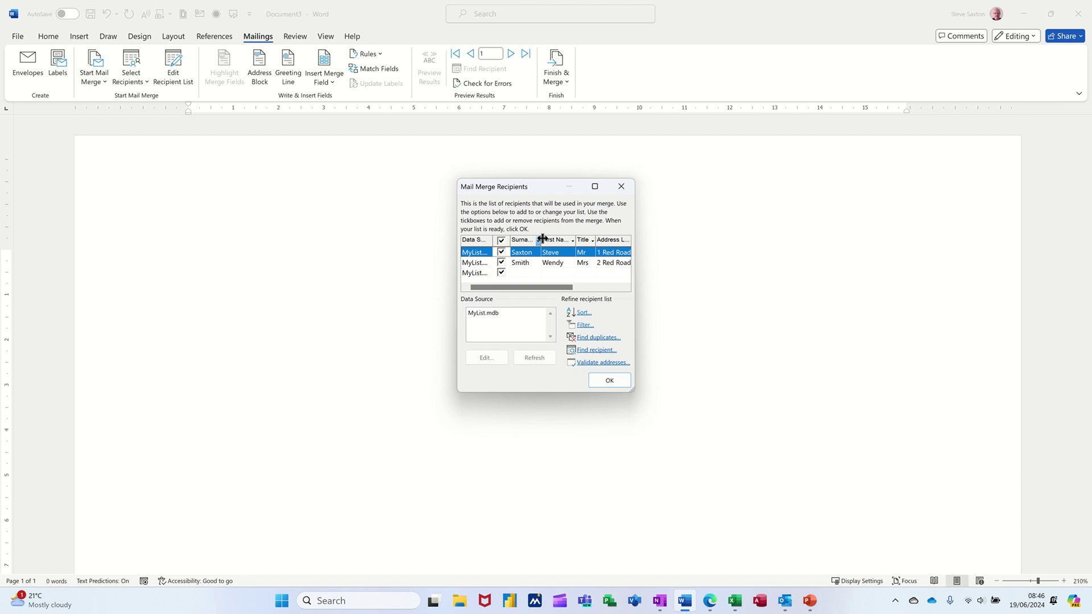
left_click(572, 241)
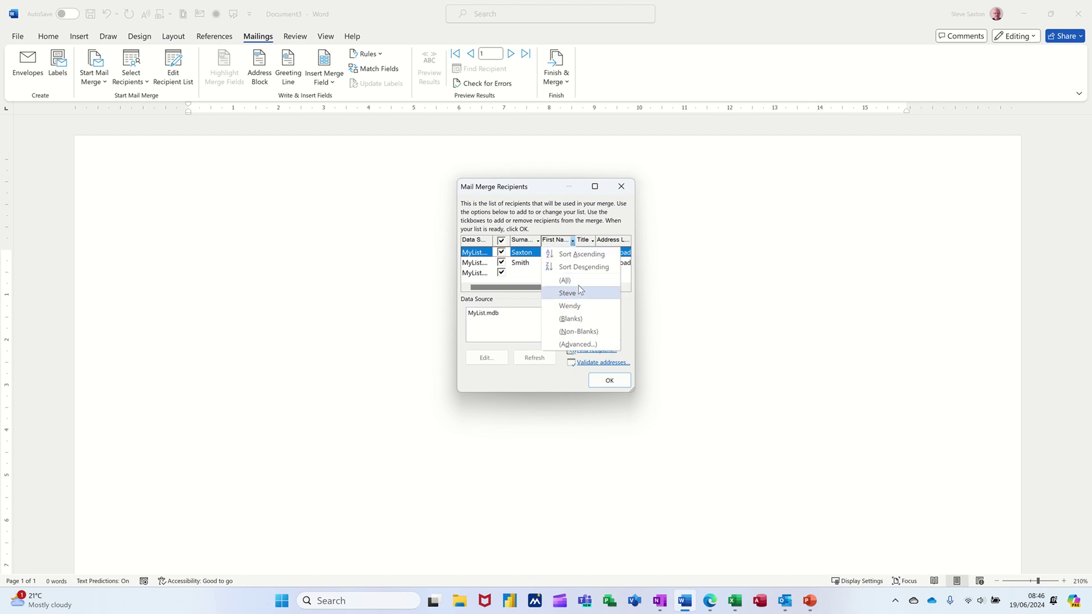
left_click(511, 298)
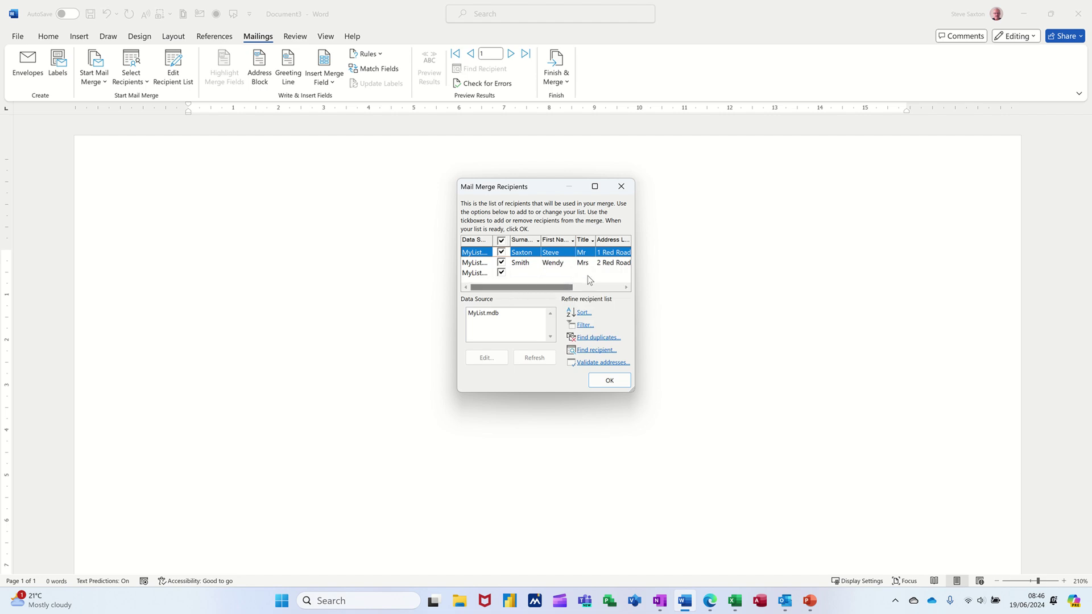
left_click(482, 315)
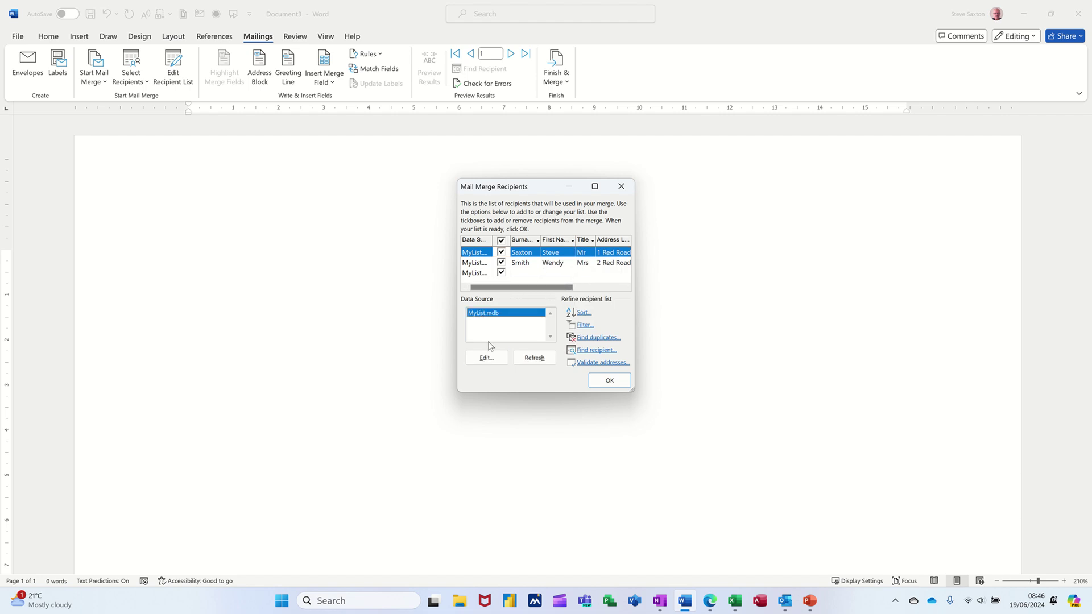
left_click(486, 358)
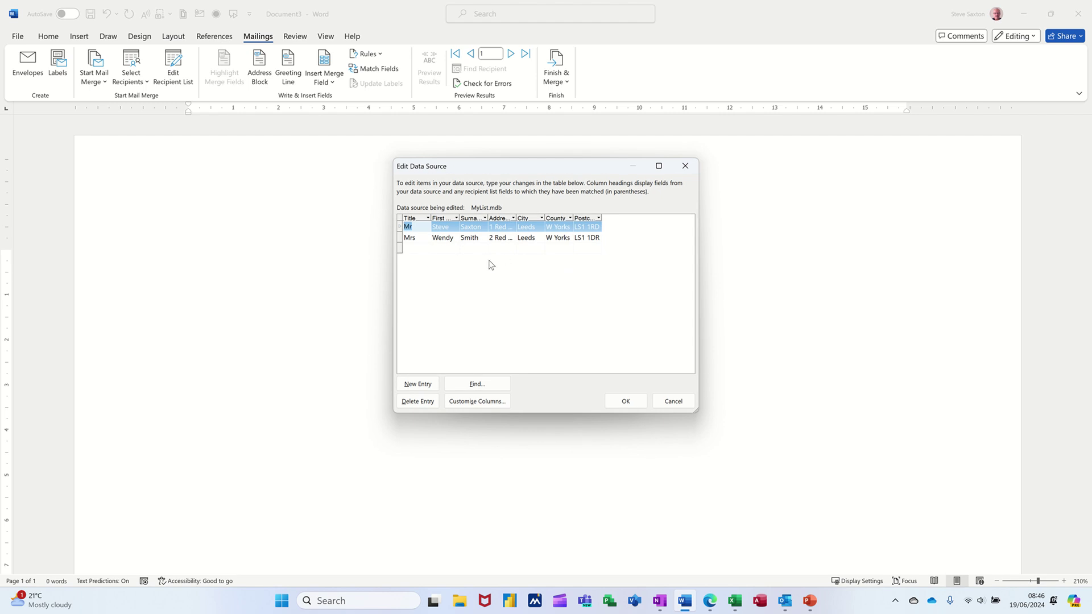
left_click(658, 403)
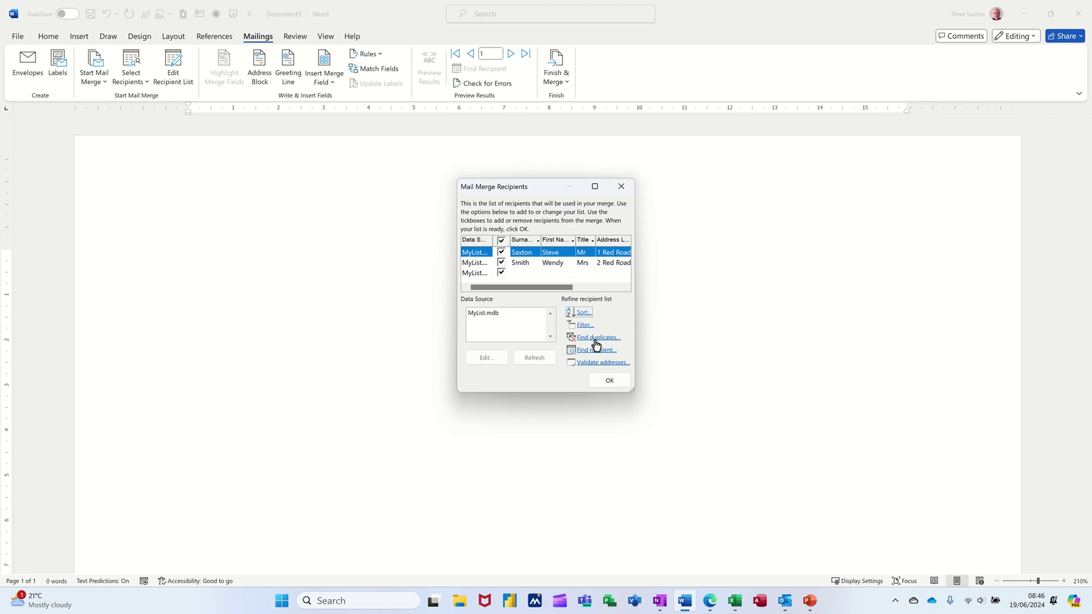
left_click(608, 380)
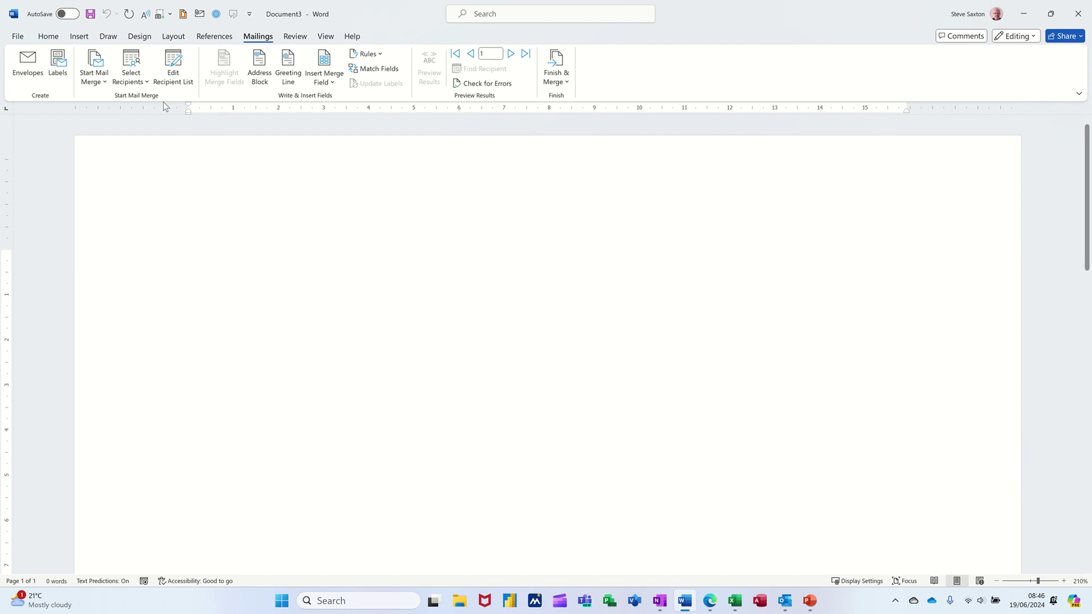
Step: Use the existing CompanyRecords-Admin database in Training Database L1, picking table TblAddressDetails
left_click(137, 78)
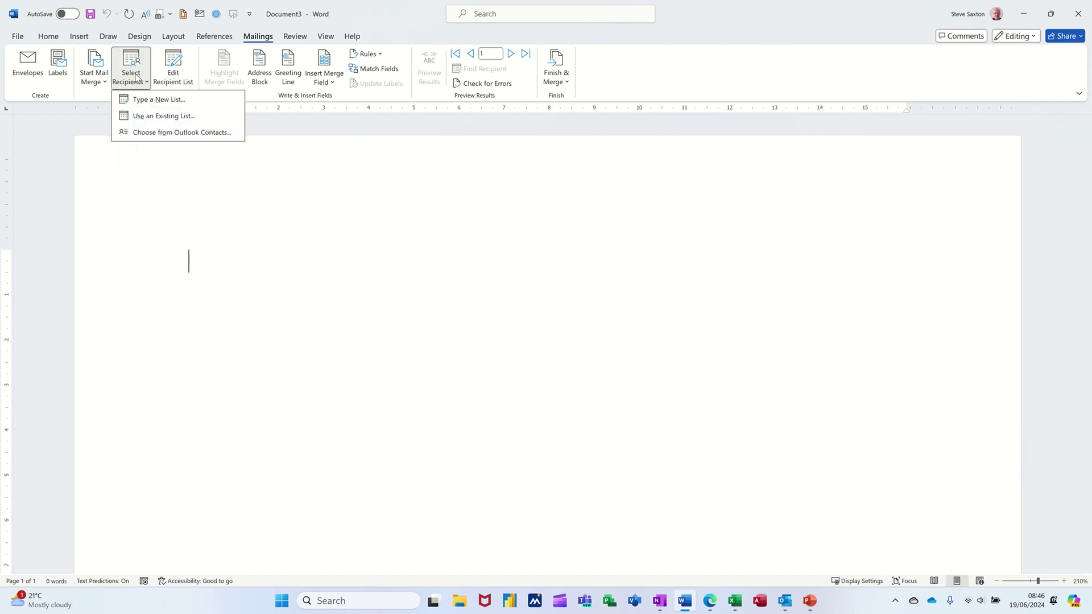
left_click(147, 117)
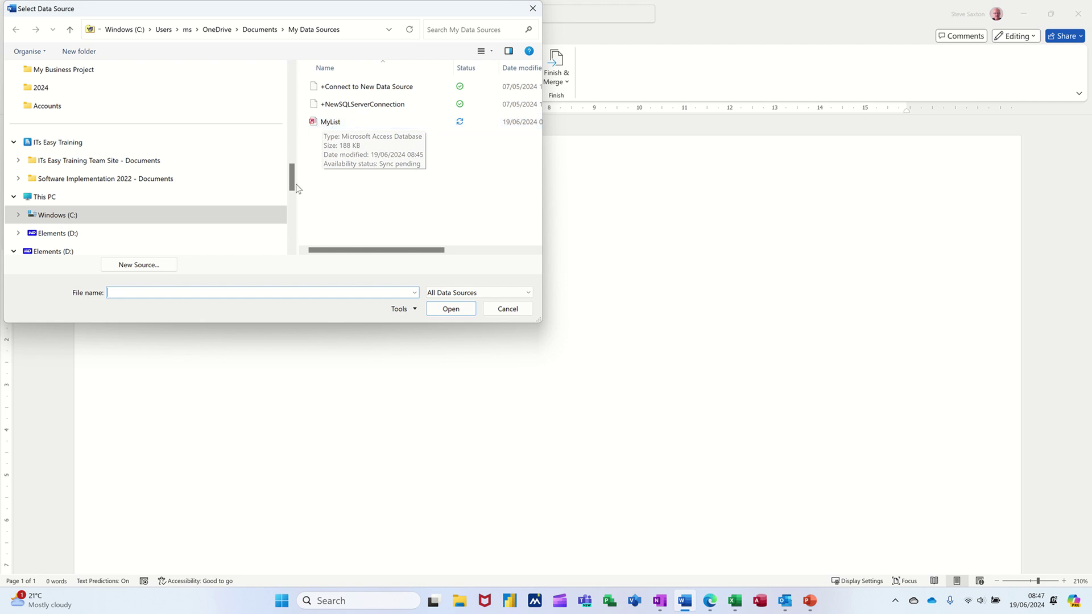
left_click_drag(291, 179, 288, 120)
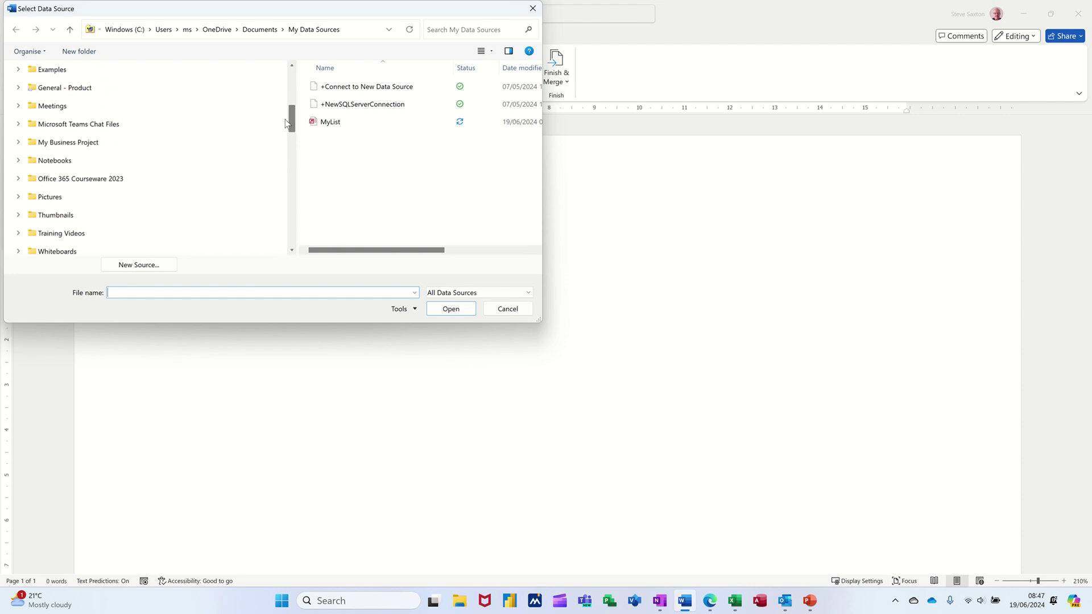
left_click(104, 73)
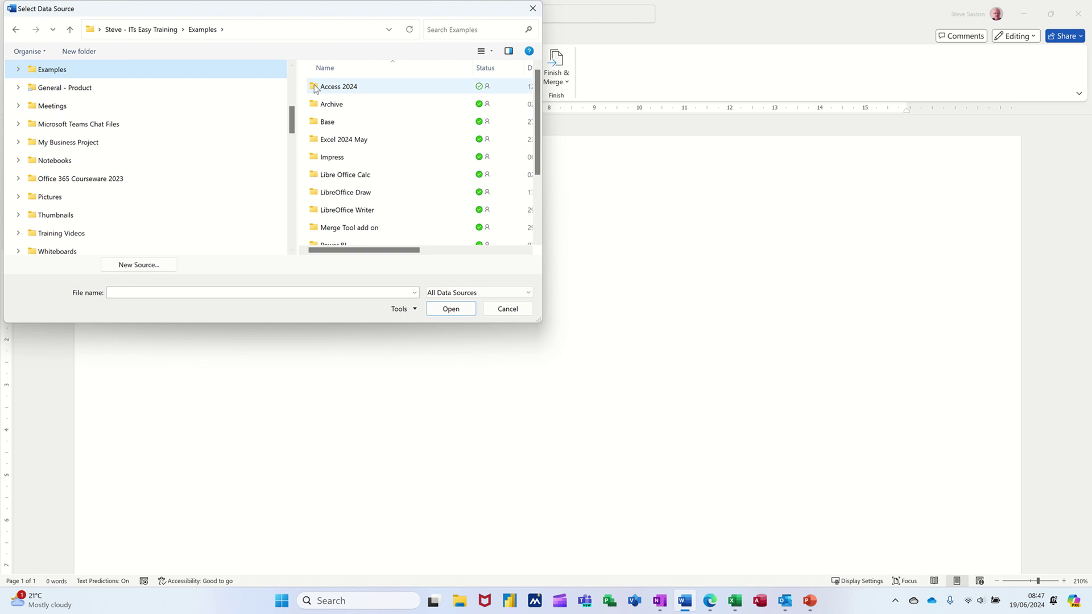
double_click(341, 85)
double_click(349, 88)
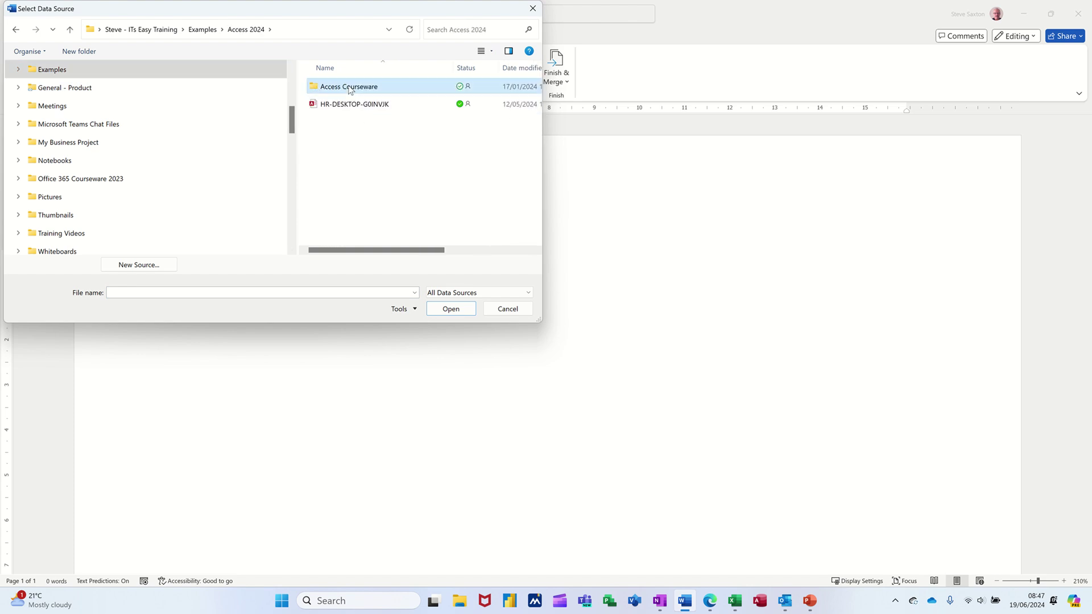
double_click(359, 139)
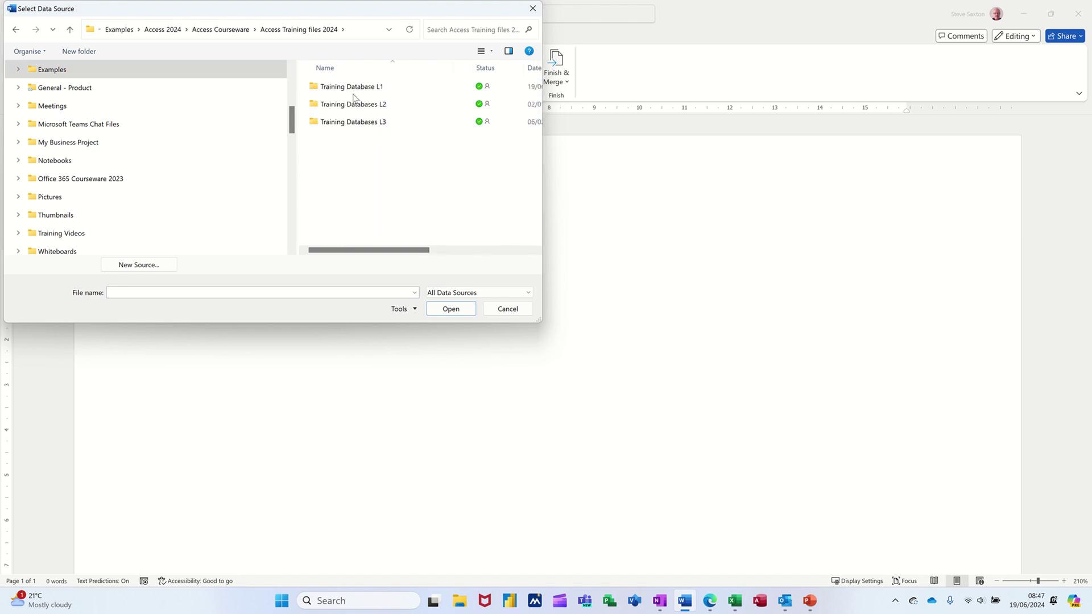
double_click(353, 86)
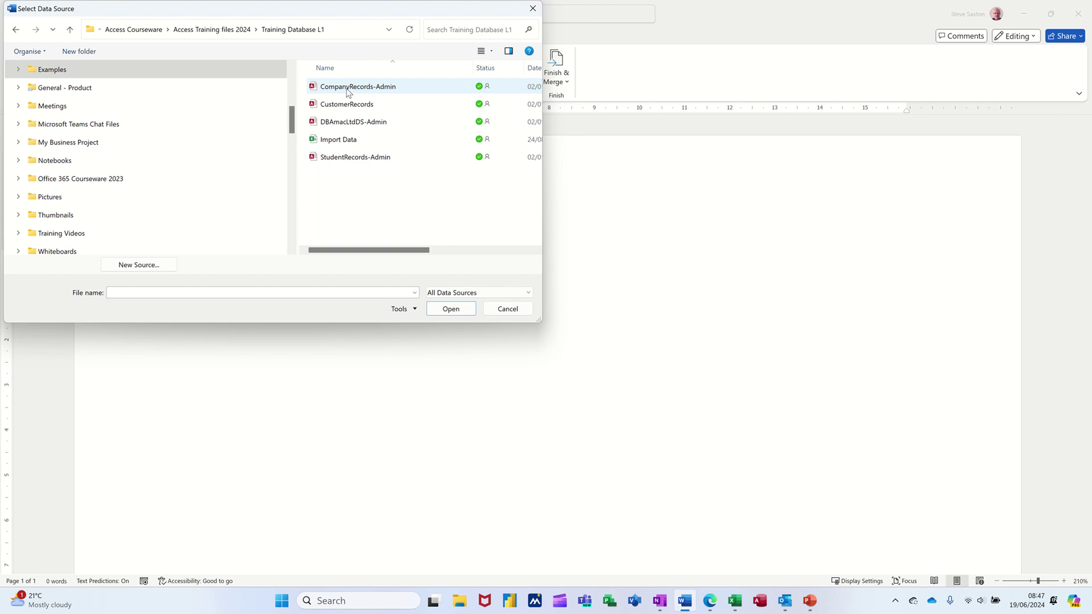
double_click(349, 88)
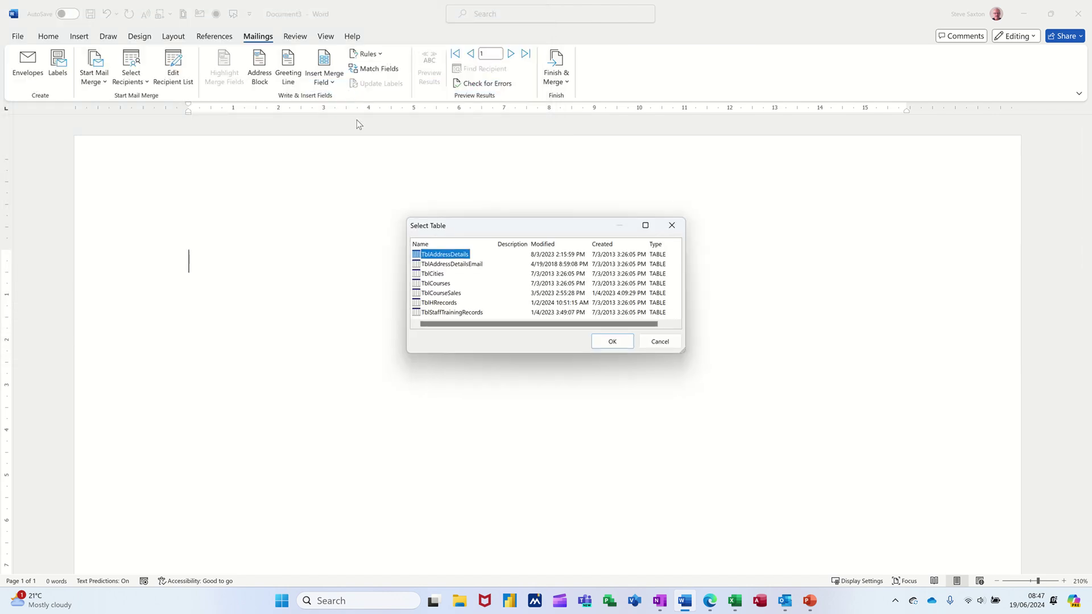
double_click(434, 256)
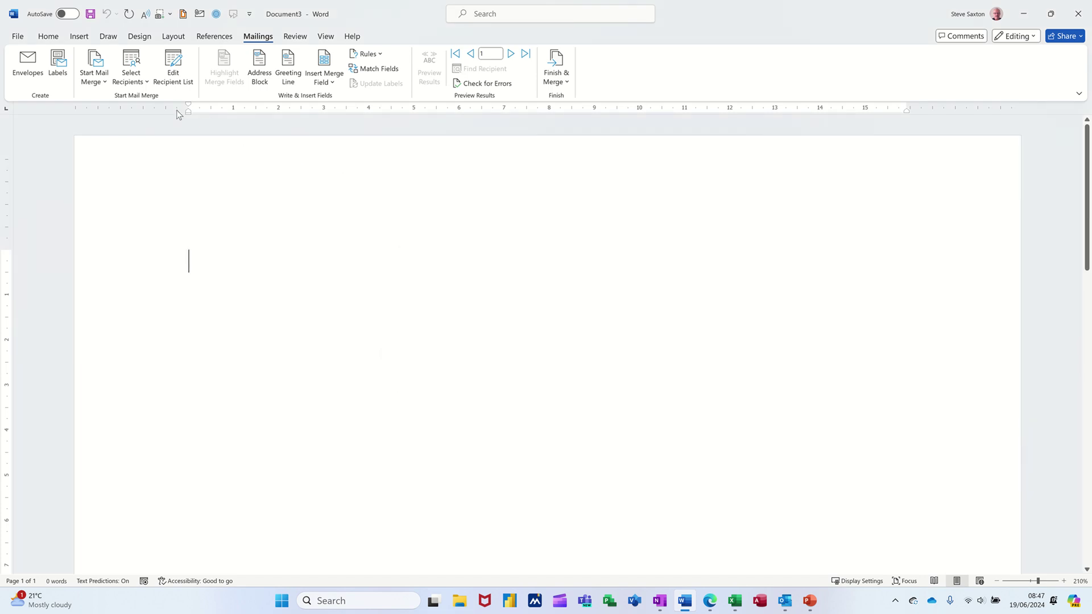
left_click(173, 71)
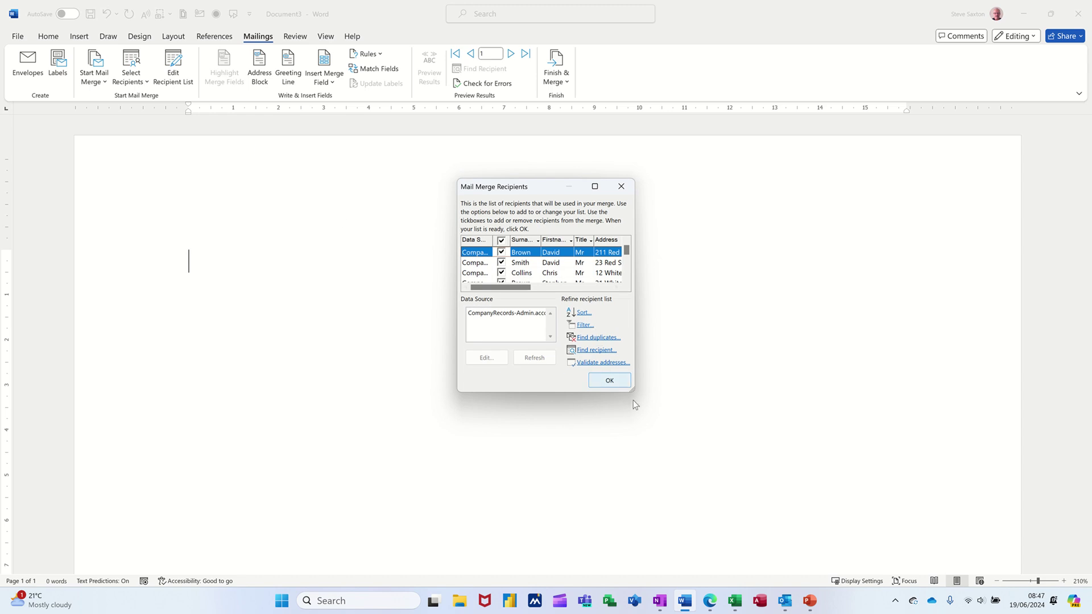
left_click_drag(633, 390, 812, 472)
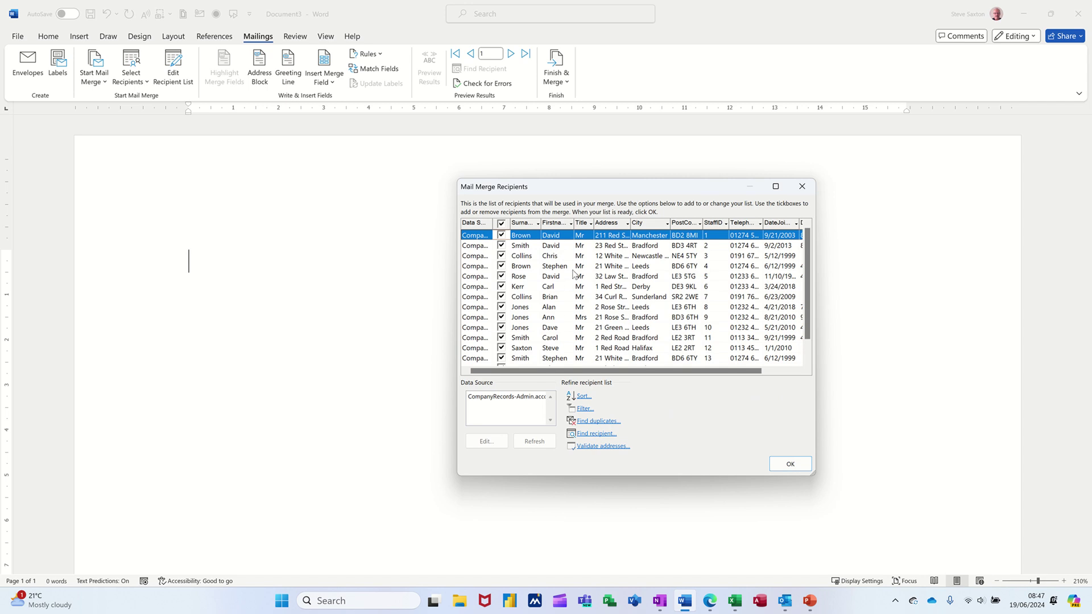
left_click(790, 464)
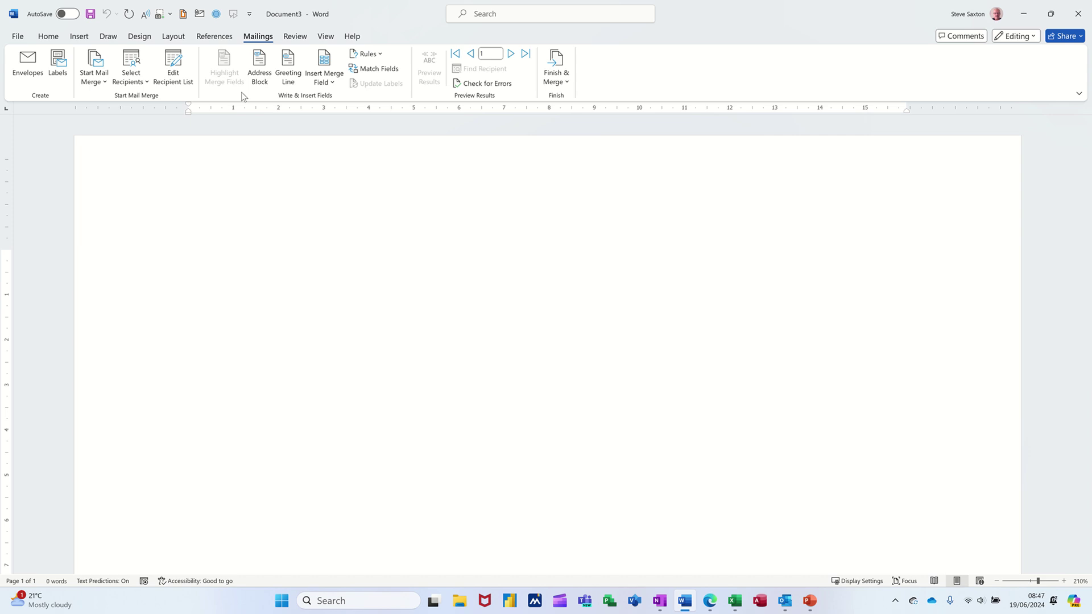
Step: Insert an address block in the 'Mr Joshua Randall Jr' name format and preview it with recipient data
left_click(259, 64)
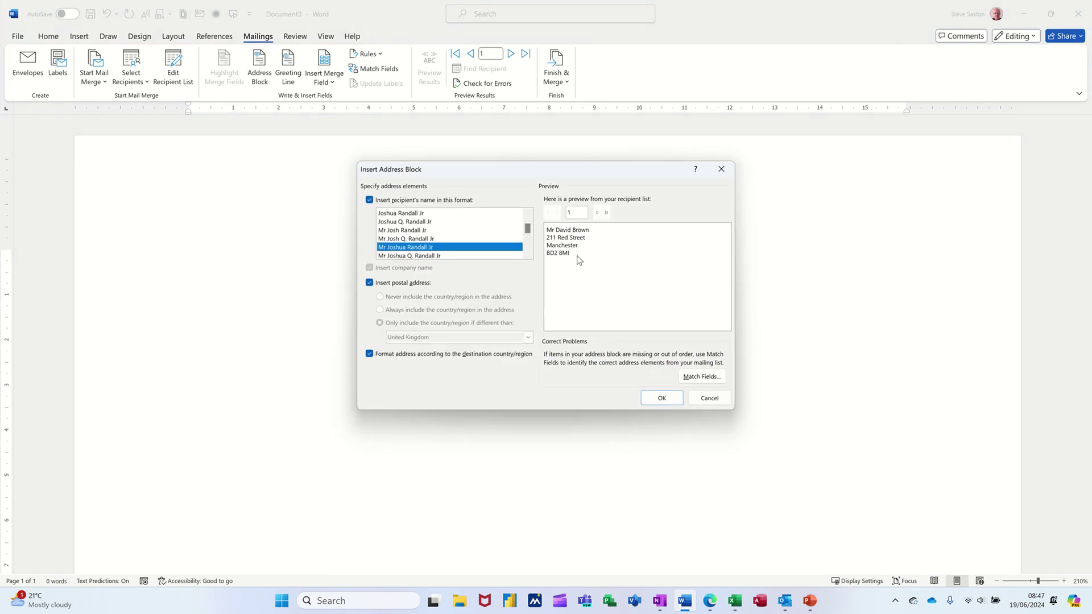
left_click(437, 239)
left_click(431, 230)
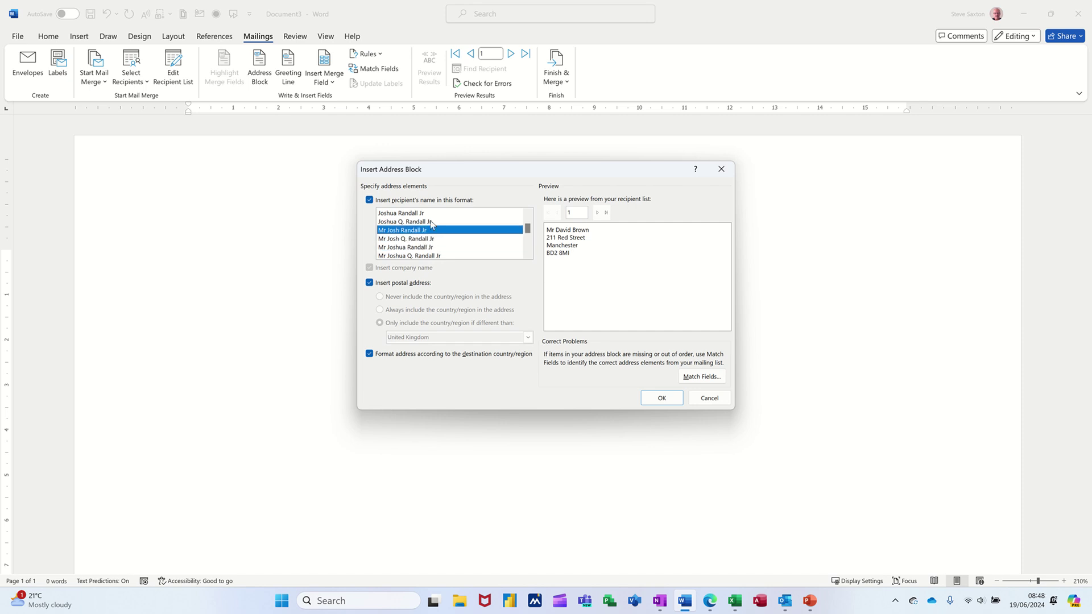
left_click(431, 222)
left_click(431, 213)
left_click(435, 247)
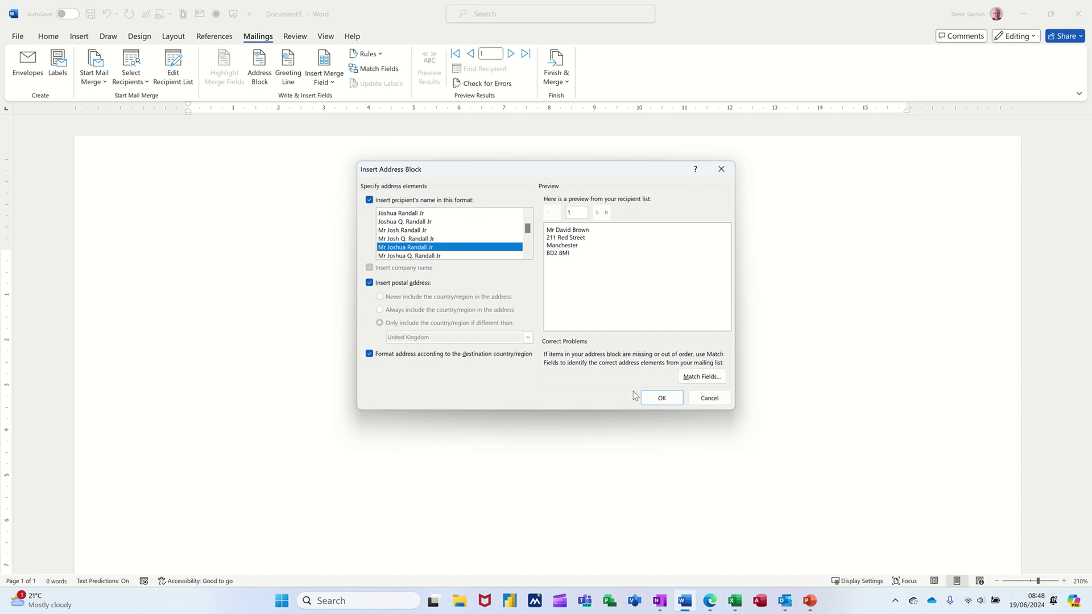
left_click(657, 399)
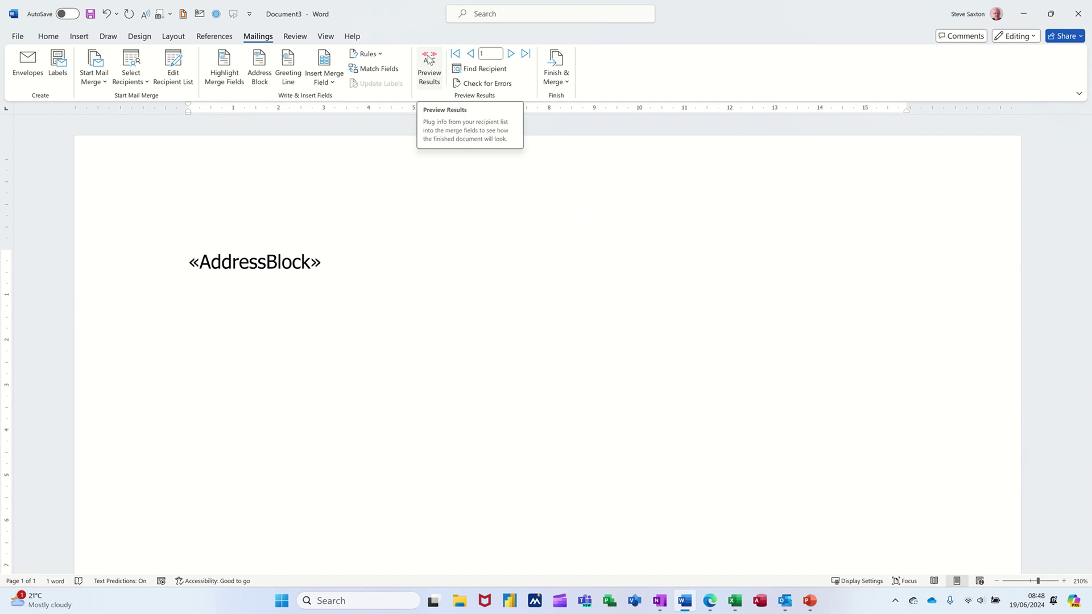
left_click(429, 60)
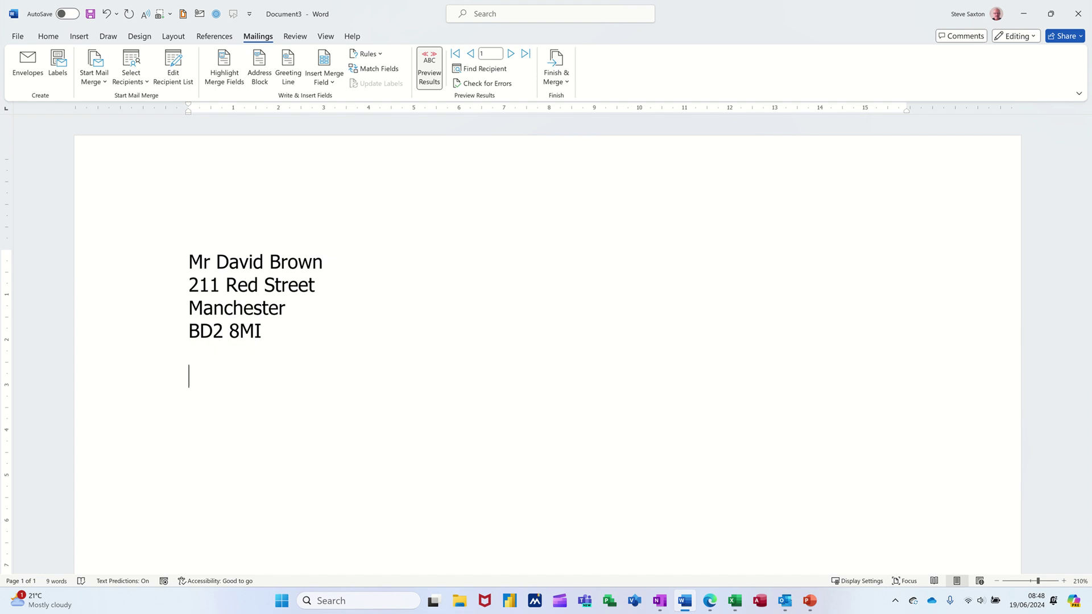
Step: Type 'Dear ' followed by the Firstname merge field, showing it with real recipient data
left_click(297, 85)
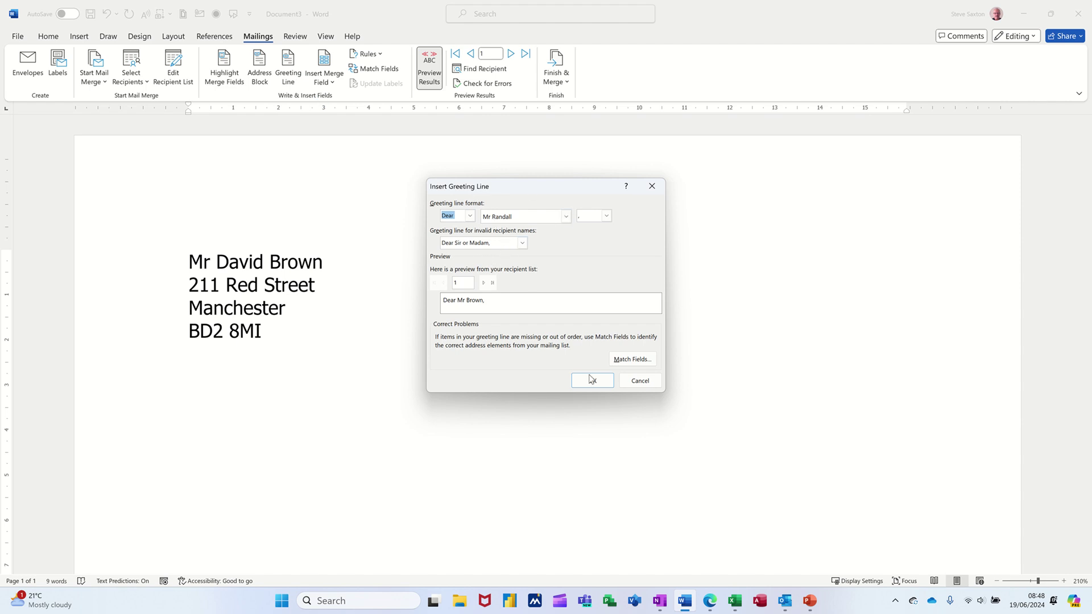
left_click(639, 380)
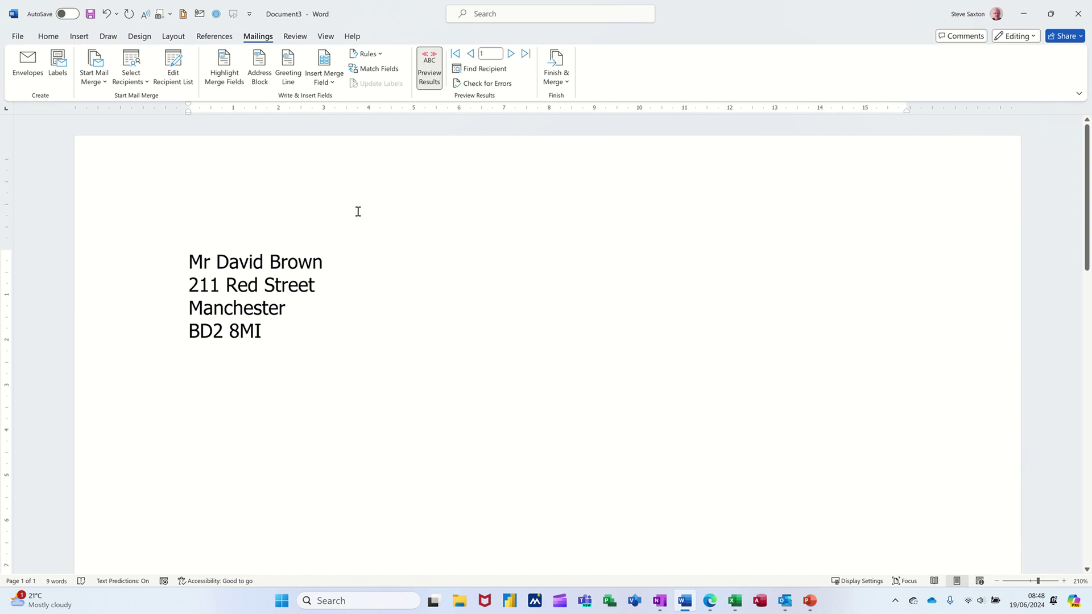
left_click(331, 84)
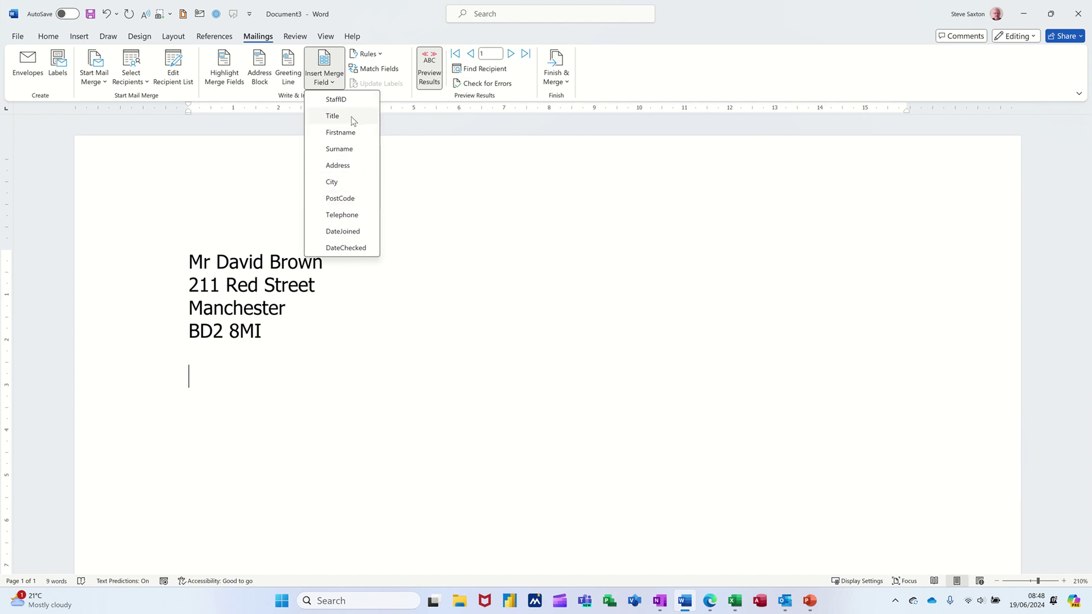
left_click(195, 382)
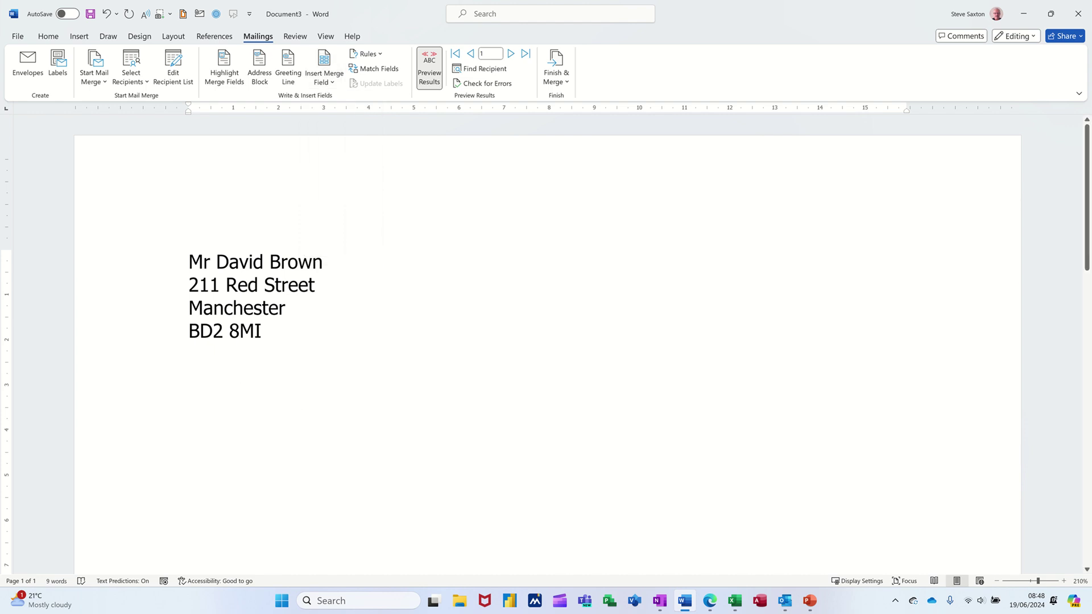
type("Dear")
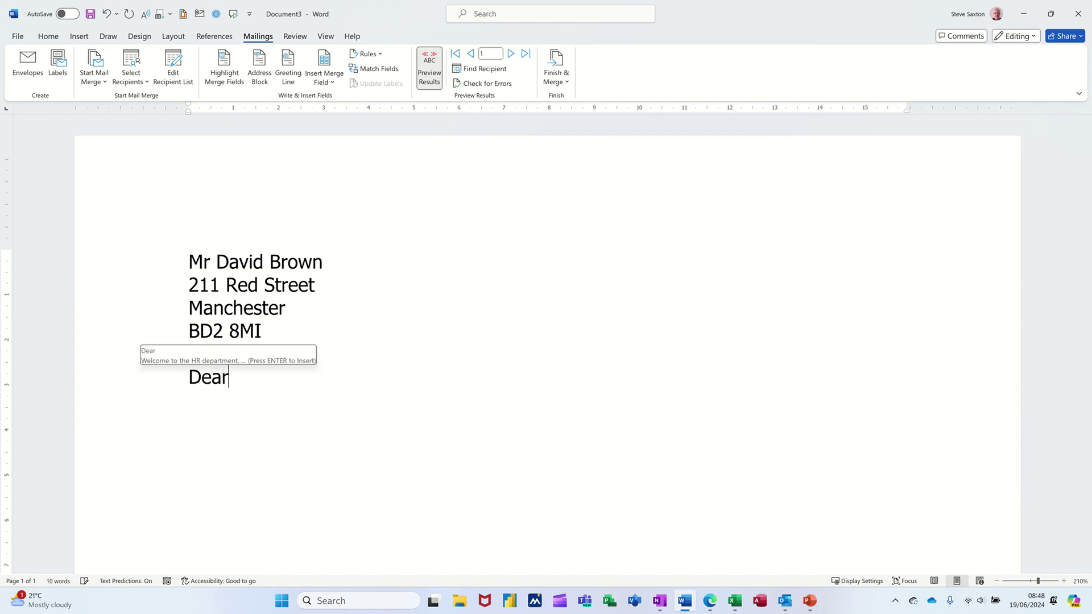
left_click(330, 83)
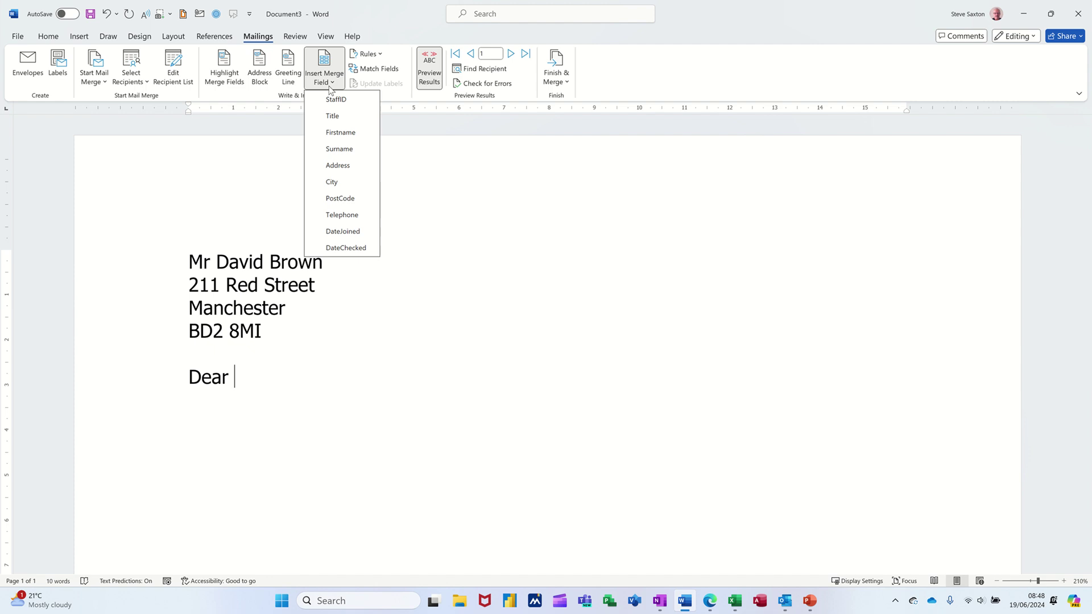
left_click(360, 134)
left_click(429, 76)
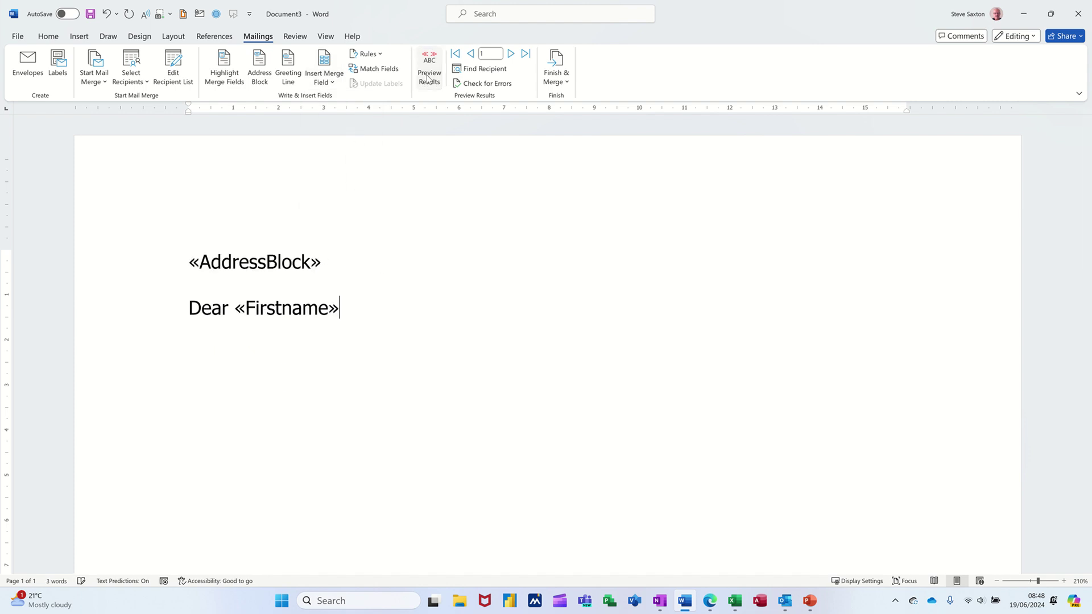
left_click(427, 78)
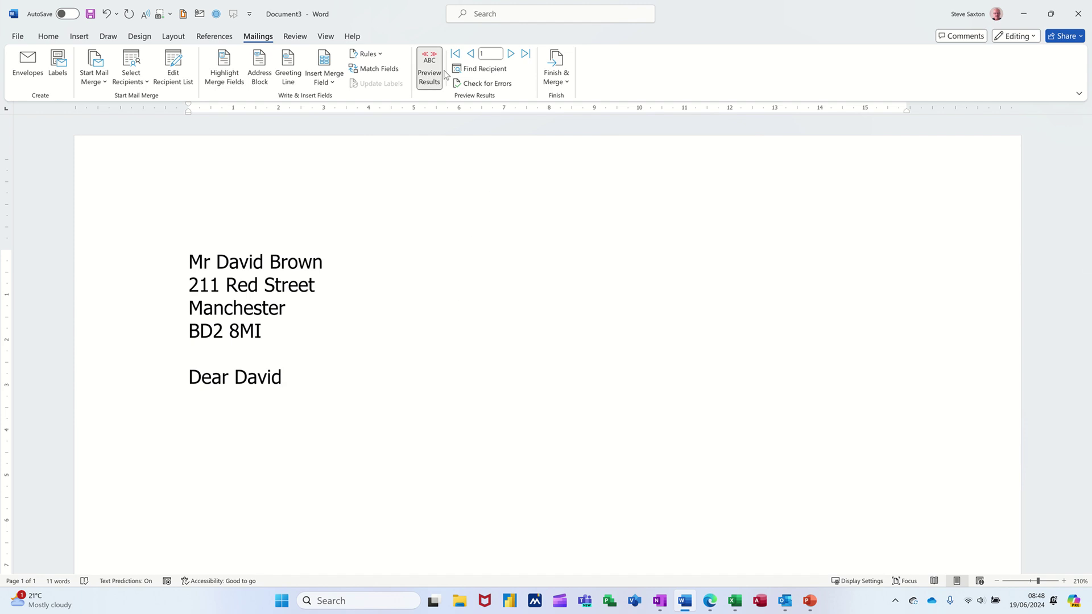
Step: Add a new line 'How did you like ' followed by the City merge field
key("Return")
key("Return")
type("How did yo")
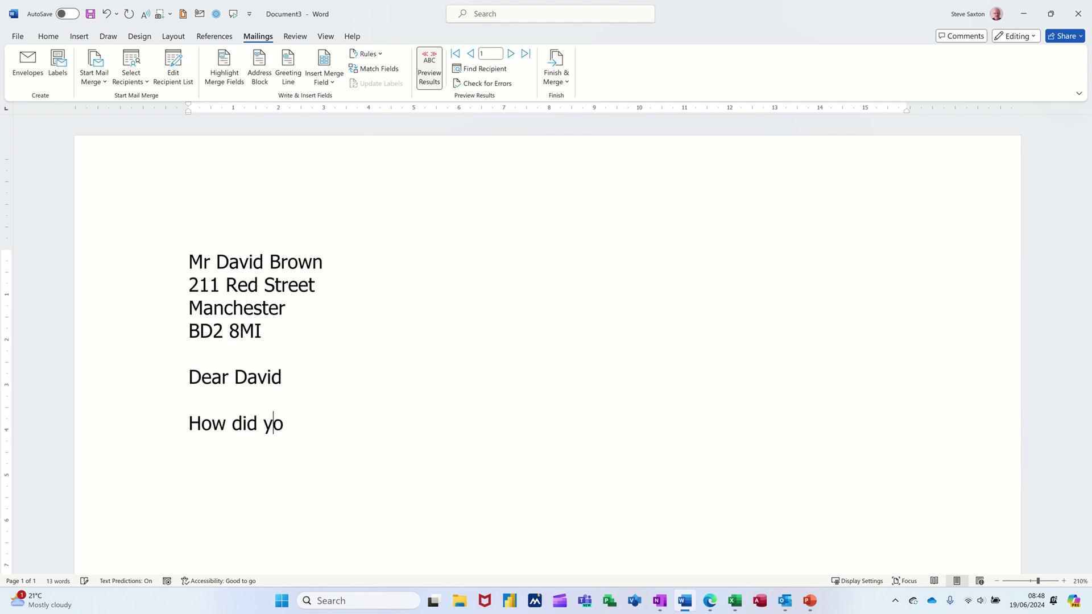
type("u like")
left_click(324, 76)
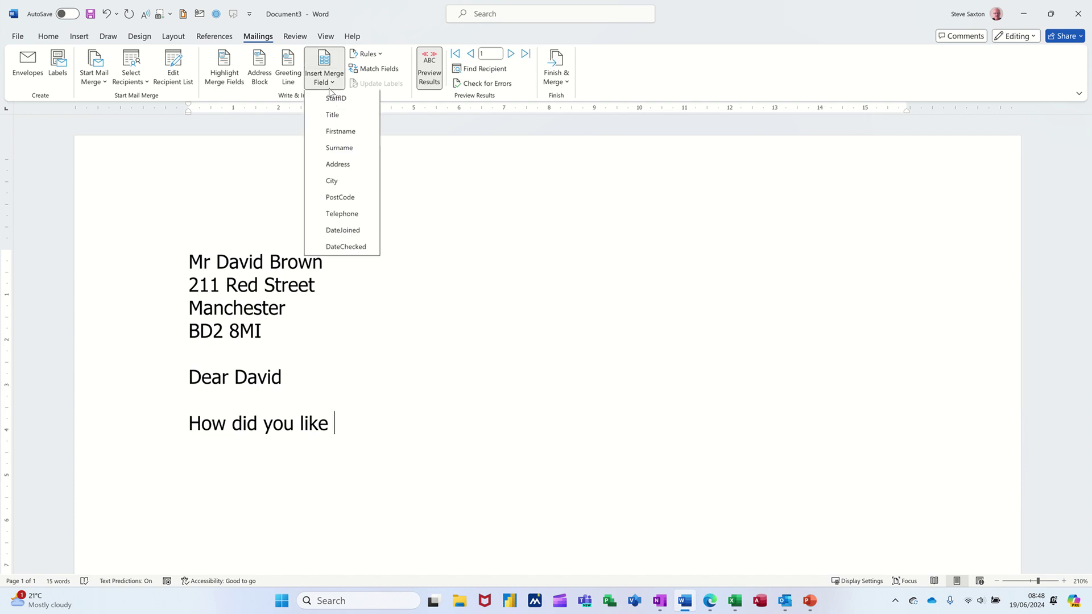
left_click(346, 182)
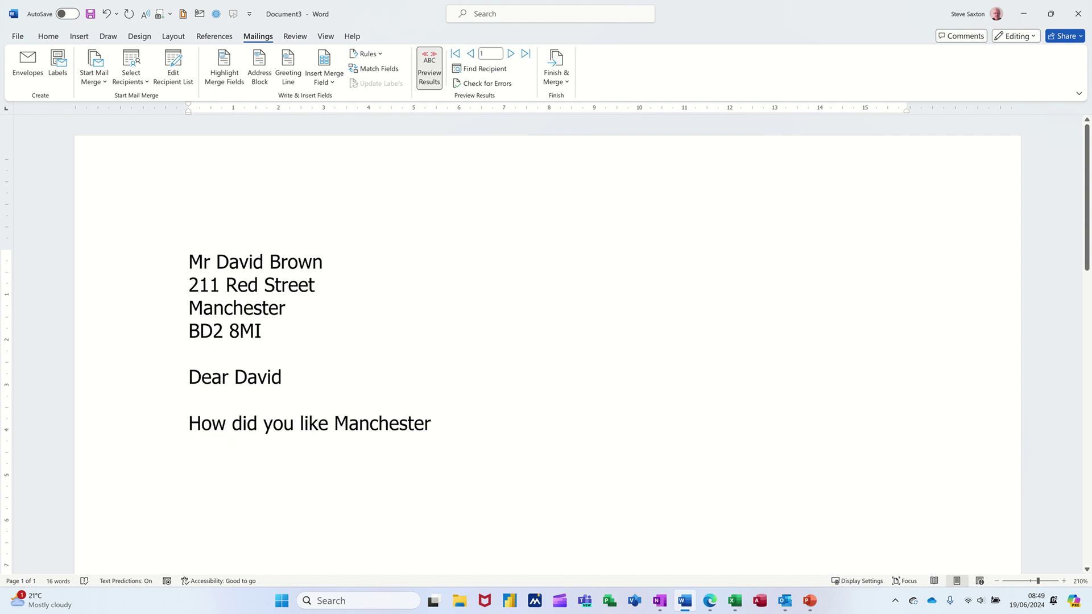
Step: Step the preview forward through records 2, 3 and 4 to check the City line
left_click(512, 54)
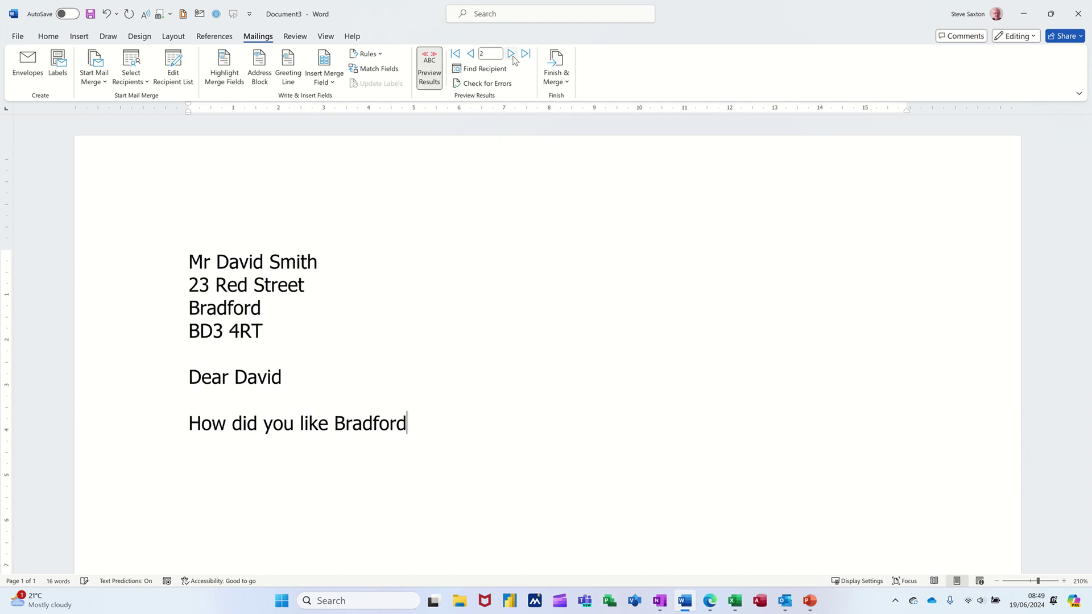
left_click(512, 55)
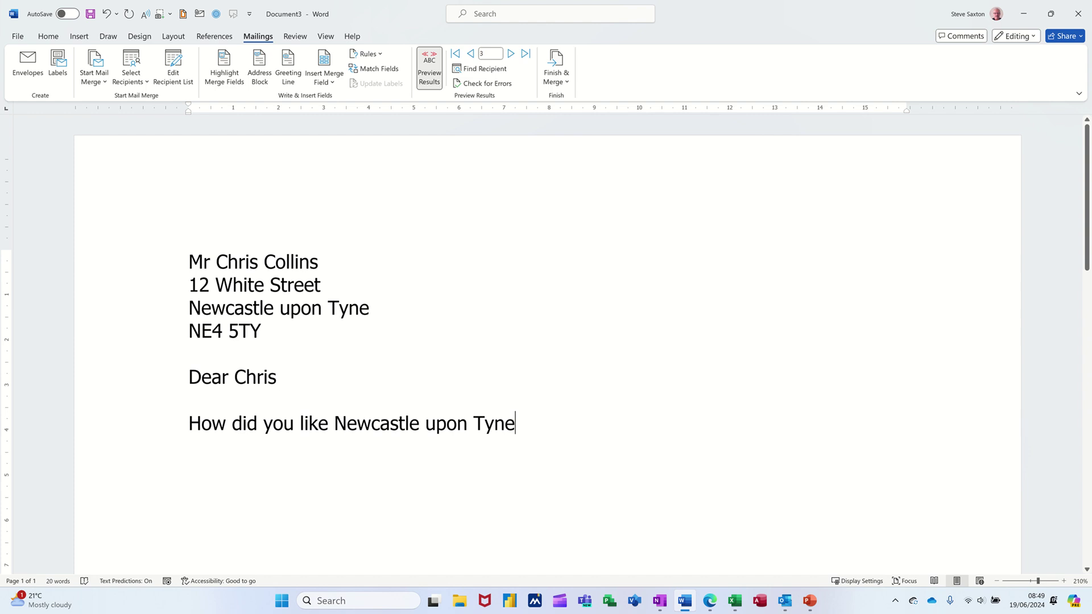
left_click(512, 55)
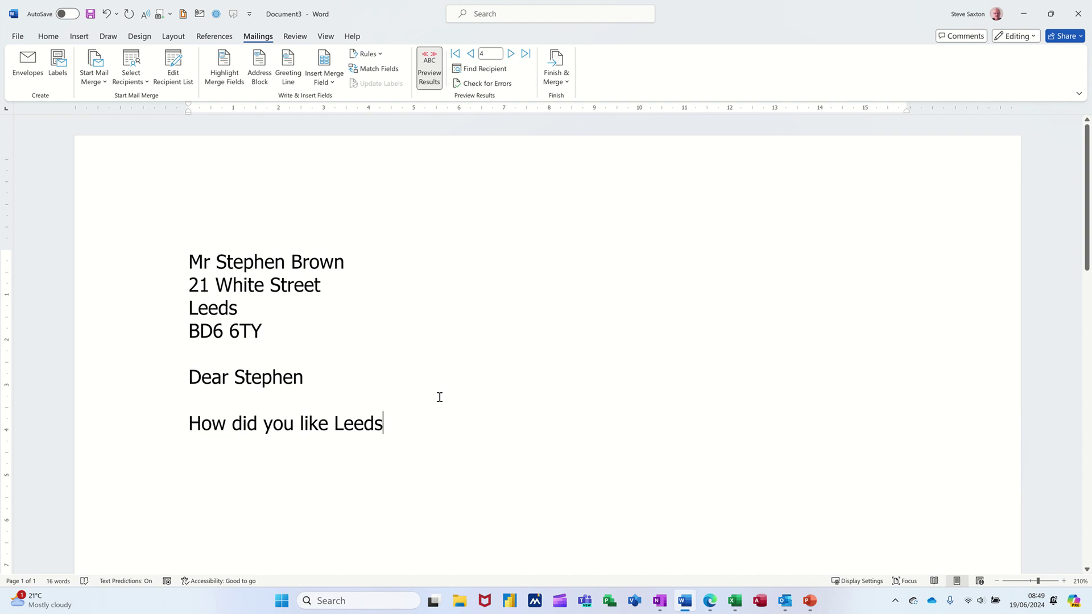
left_click(333, 82)
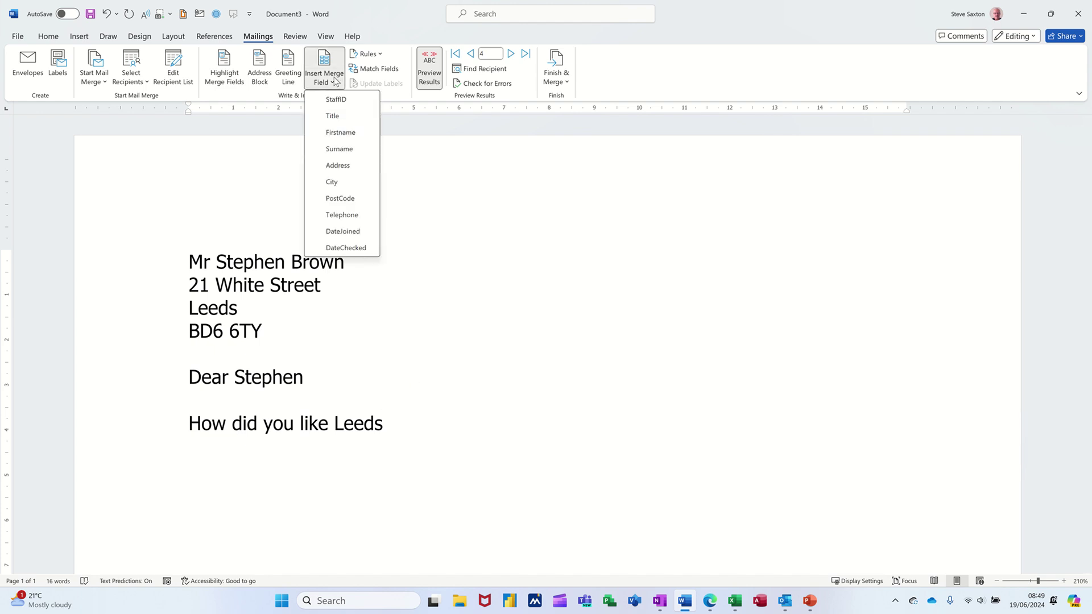
left_click(396, 98)
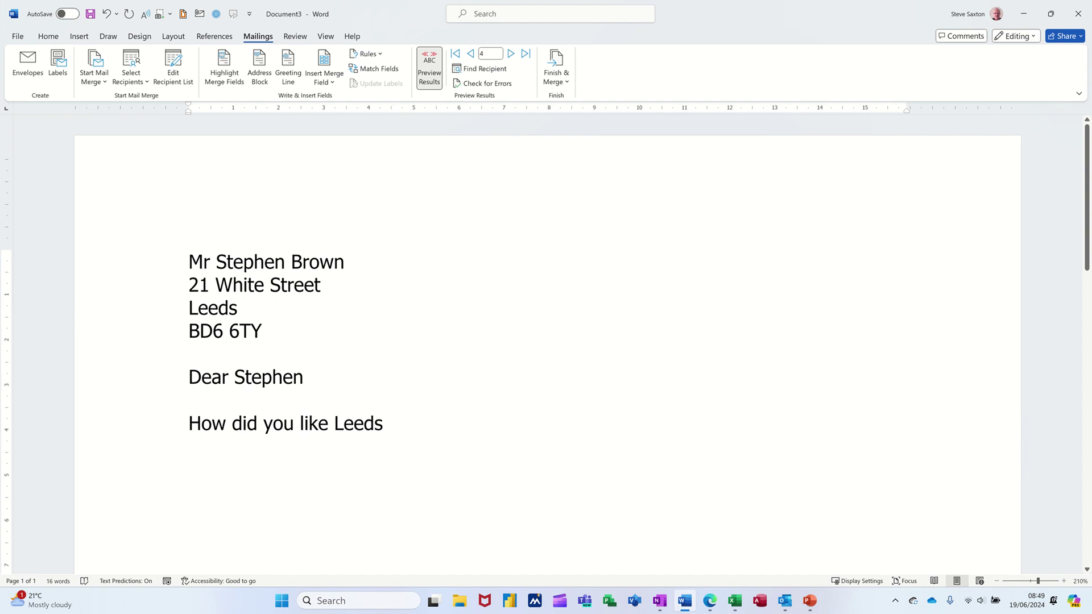
Step: Add '....' to the City line and begin saving the letter as 'main letter'
type("....")
key("F12")
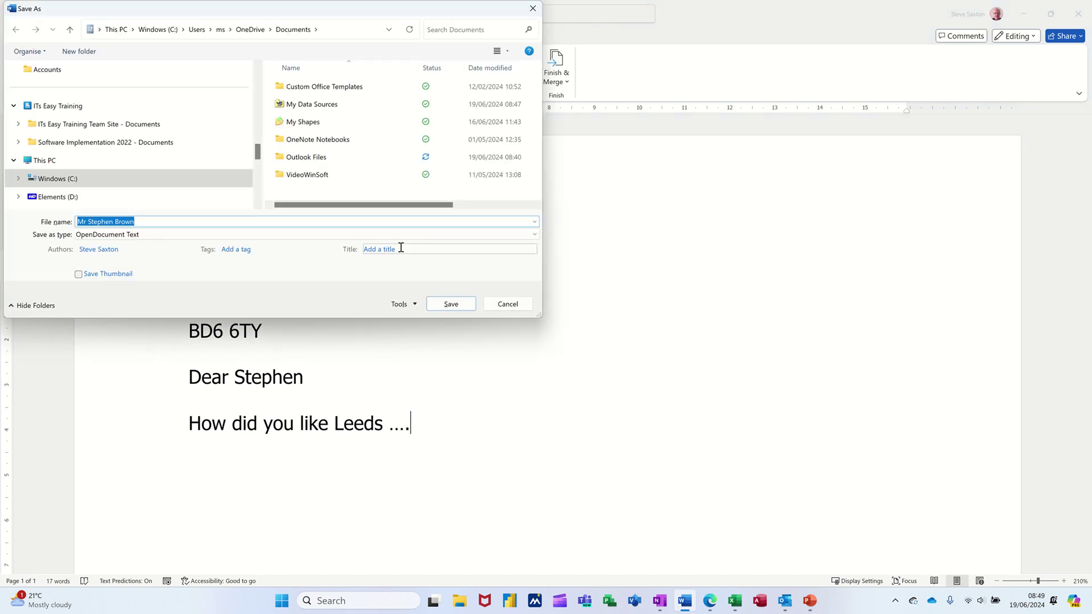
type("main letter")
key("ctrl+a")
key("Return")
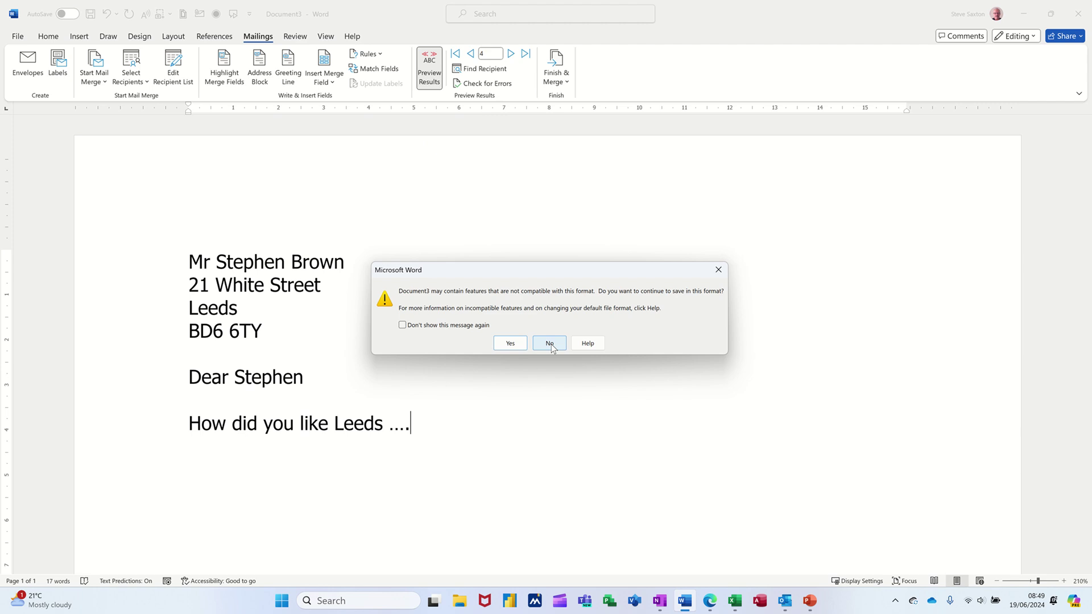
Step: Save the letter as 'main letter' in OpenDocument Text format, accepting the compatibility warning
left_click(549, 344)
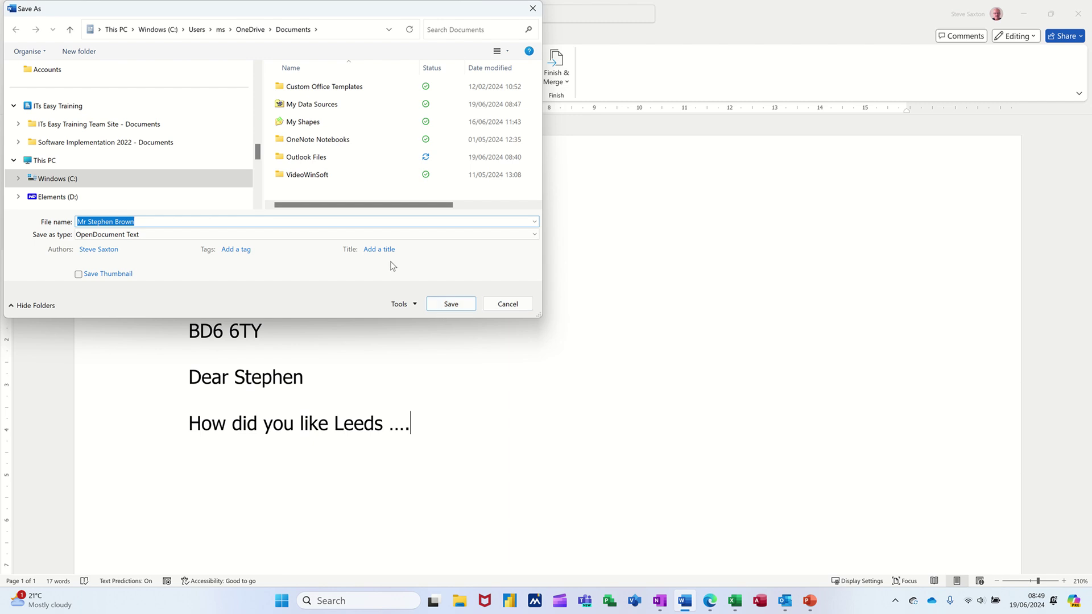
type("main letter")
key("Return")
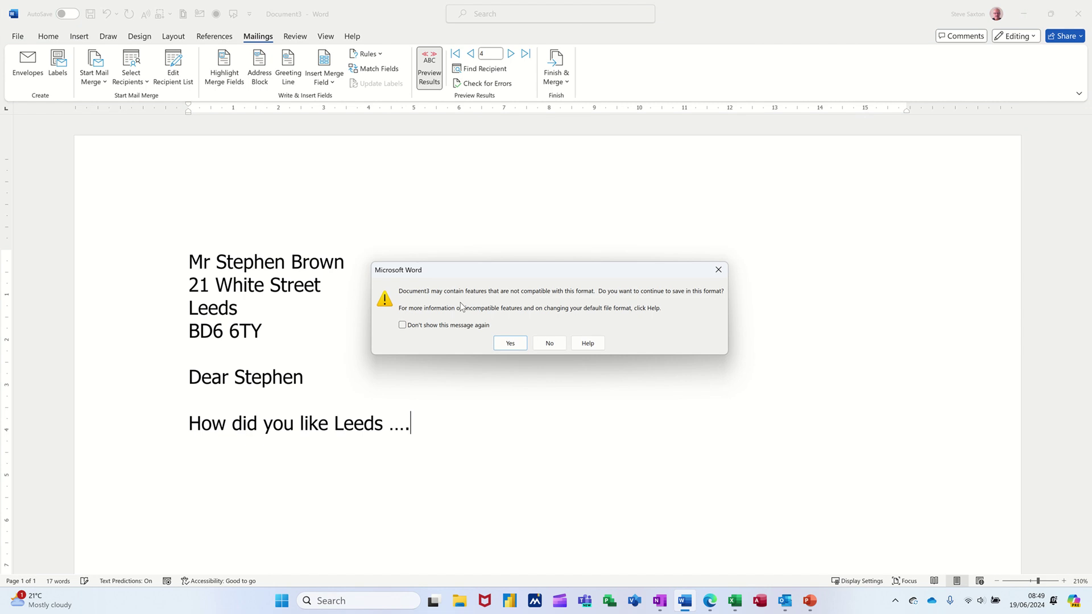
left_click(508, 344)
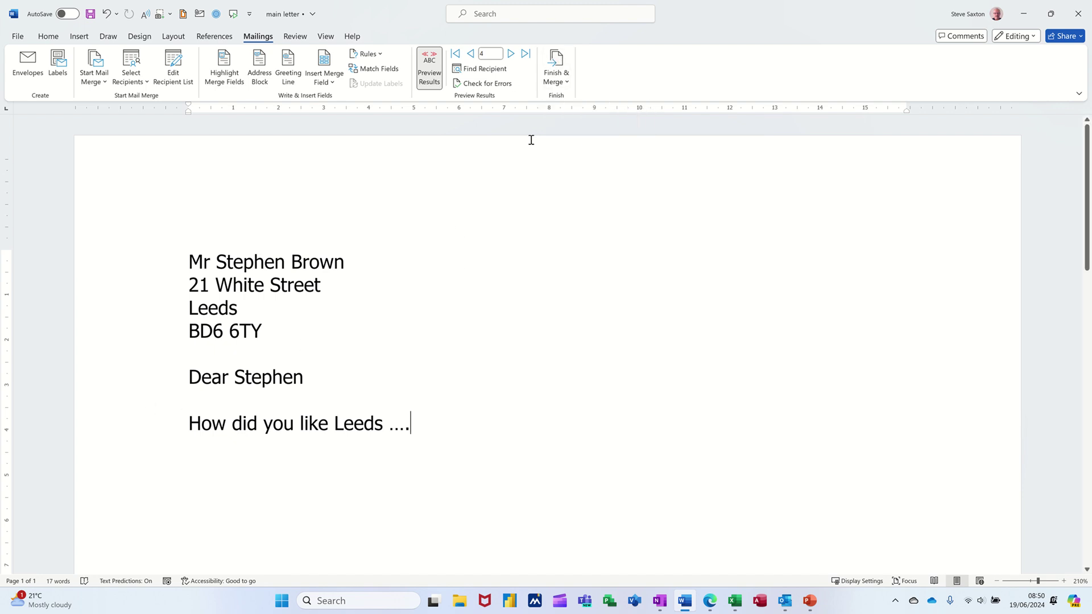
Step: Merge all 15 records into a new document of individual letters
left_click(560, 69)
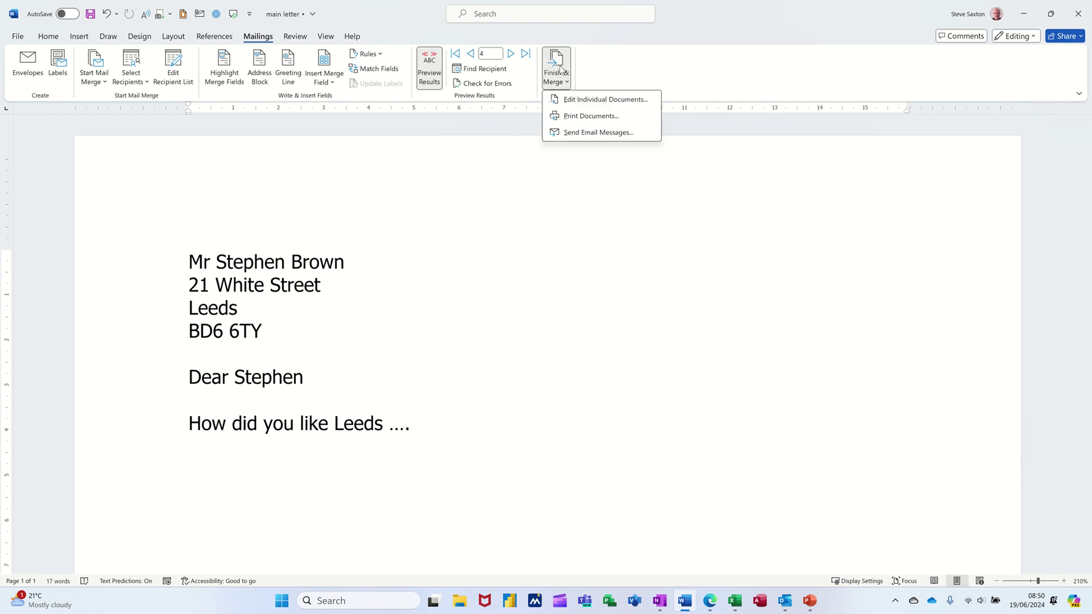
left_click(586, 105)
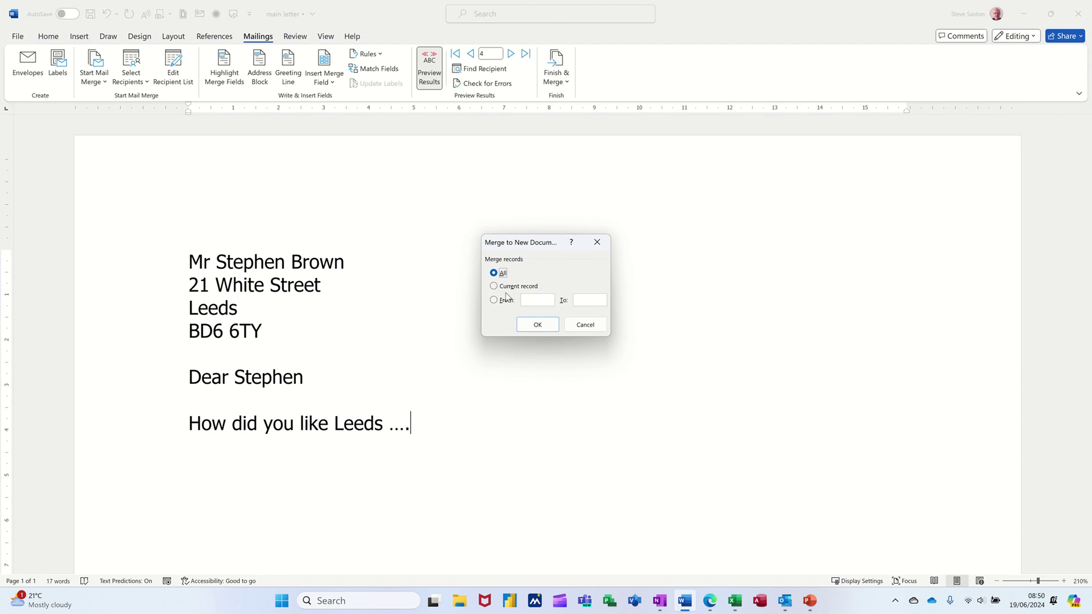
left_click(537, 325)
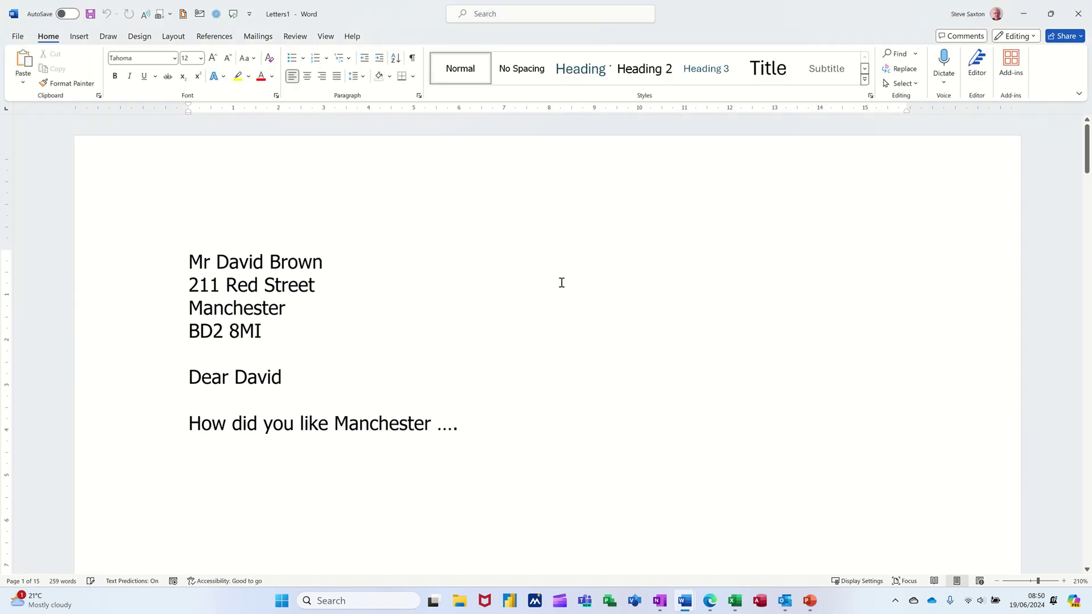
Step: Scroll through the merged Letters1 document, then close it without saving
scroll(561, 283, "down", 5)
scroll(561, 283, "down", 7)
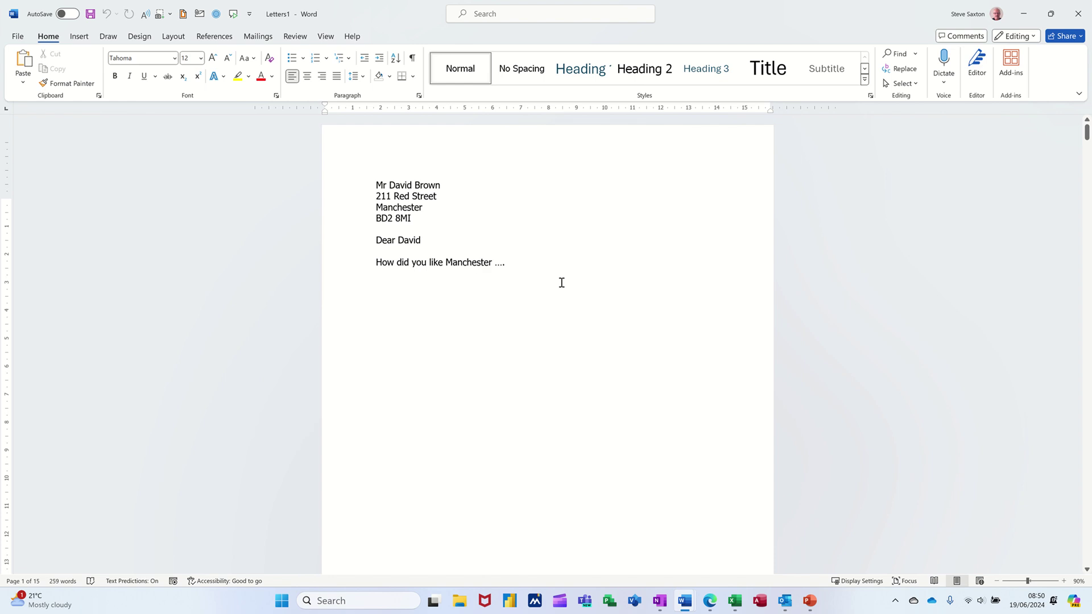
scroll(557, 287, "down", 5)
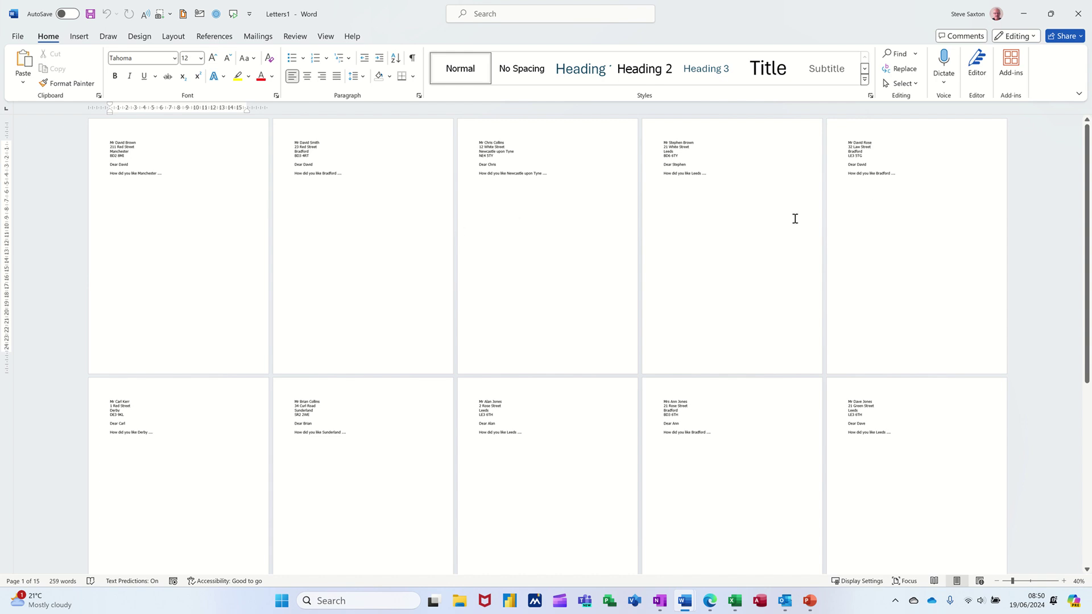
scroll(596, 337, "down", 1)
scroll(595, 338, "down", 5)
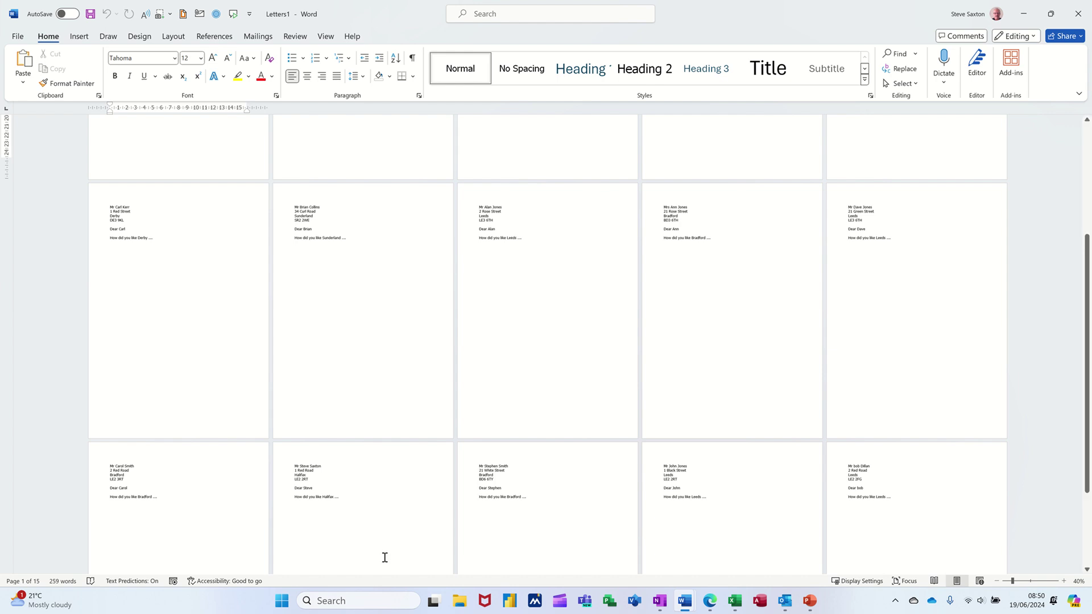
key("alt+F4")
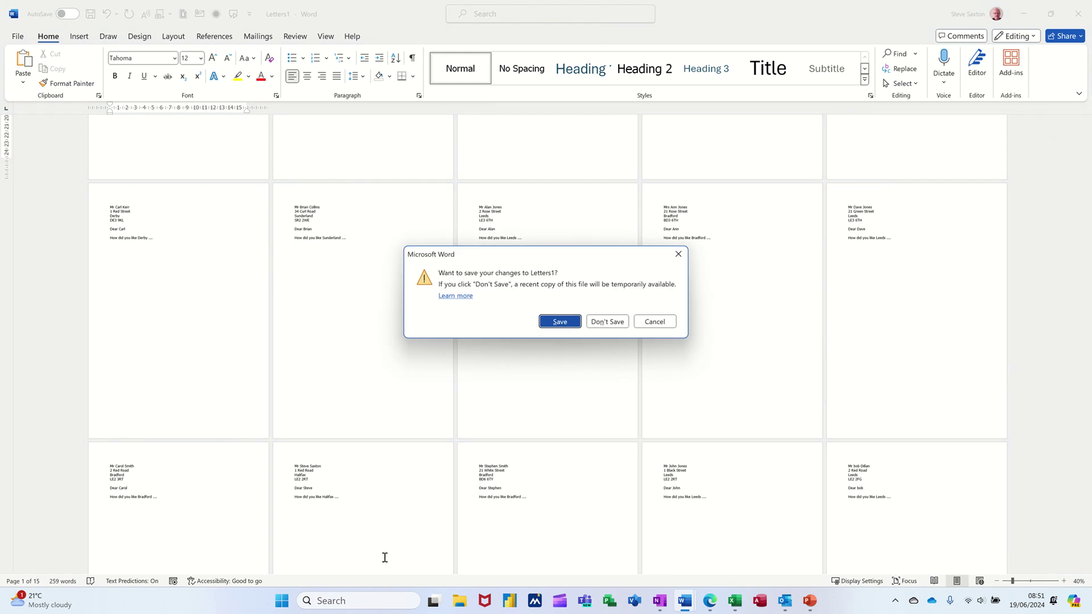
key("n")
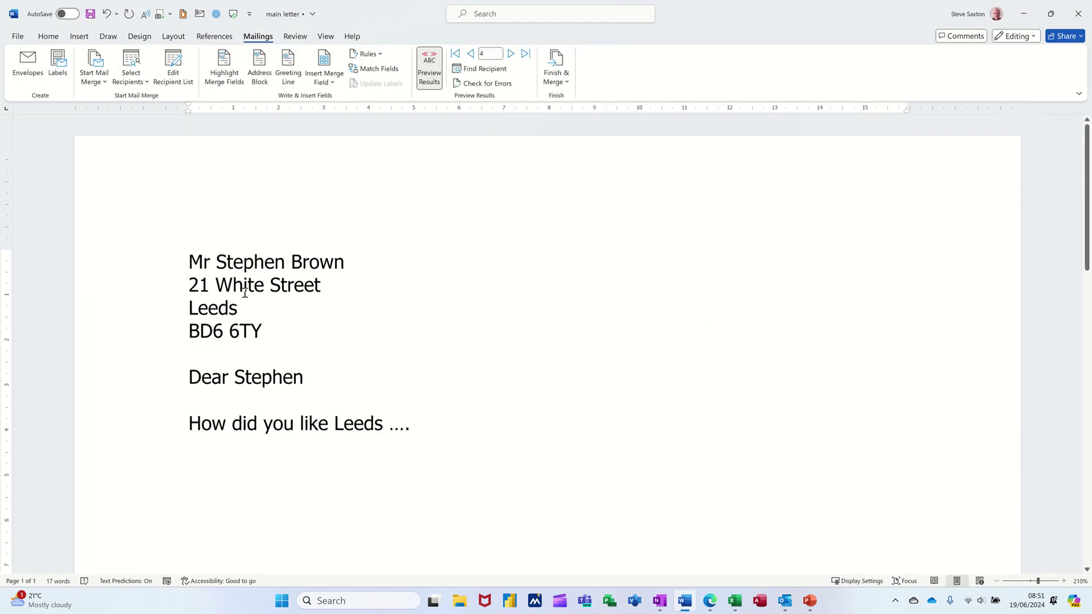
Step: Preview record 15, then save the main letter in its current format and close it
left_click(526, 57)
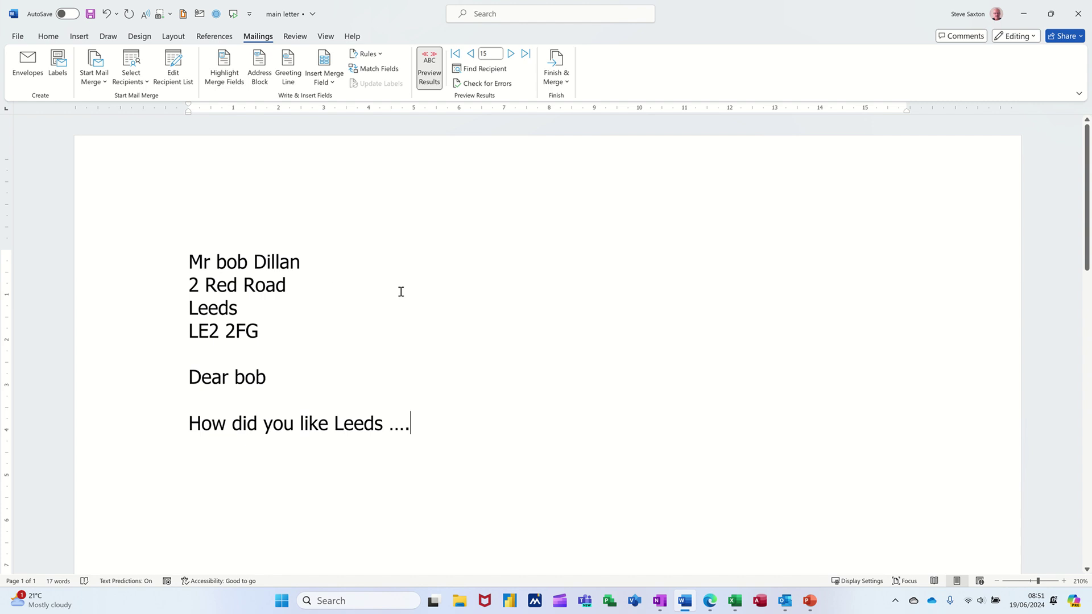
key("alt+F4")
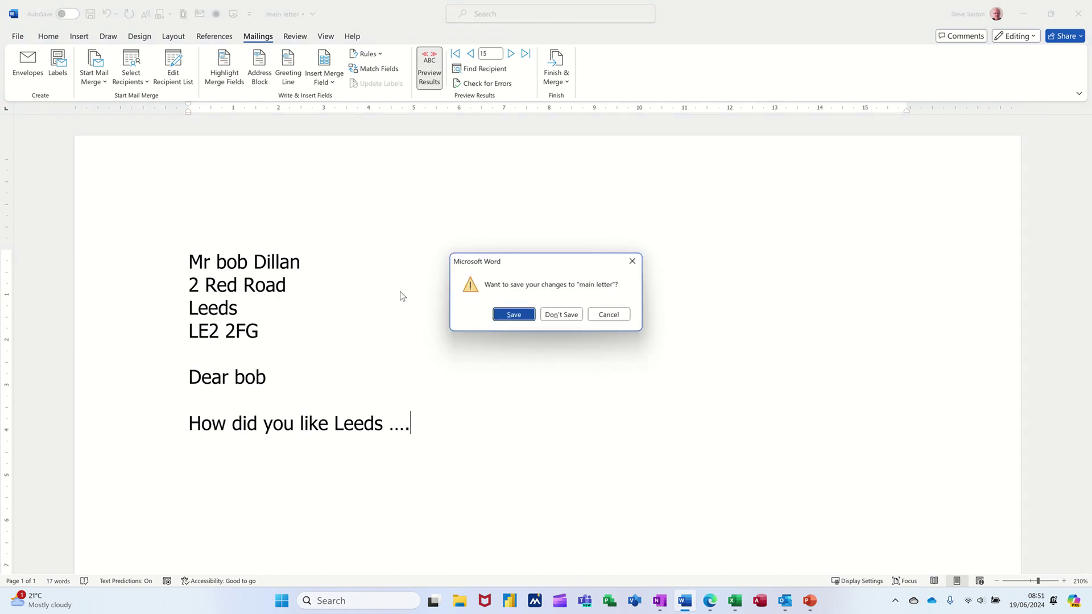
left_click(495, 316)
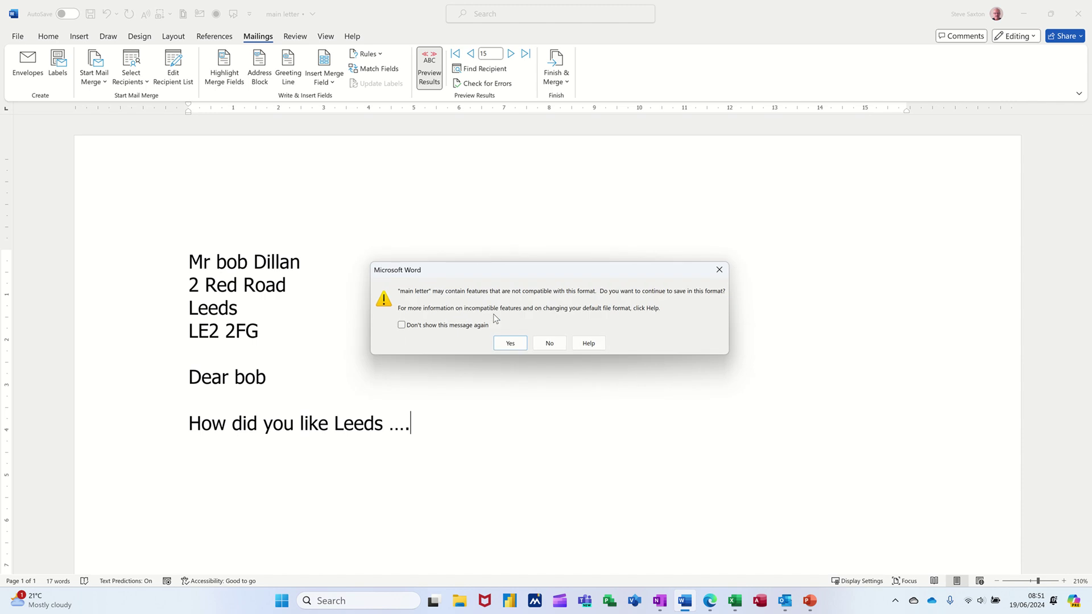
left_click(503, 344)
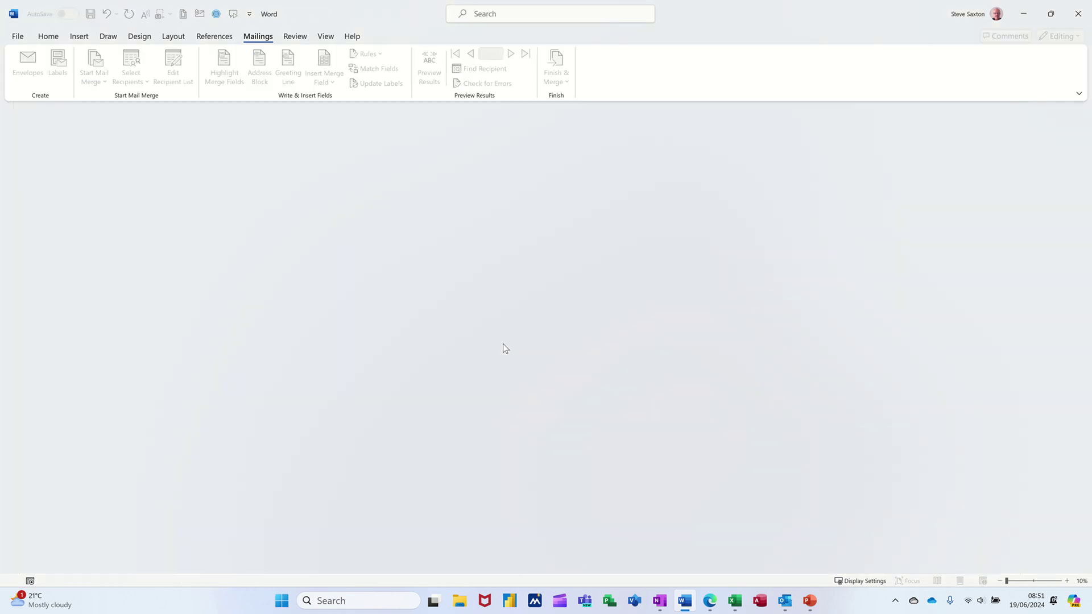
Step: Reopen 'main letter' from Recent files, allowing its database data to load
left_click(19, 36)
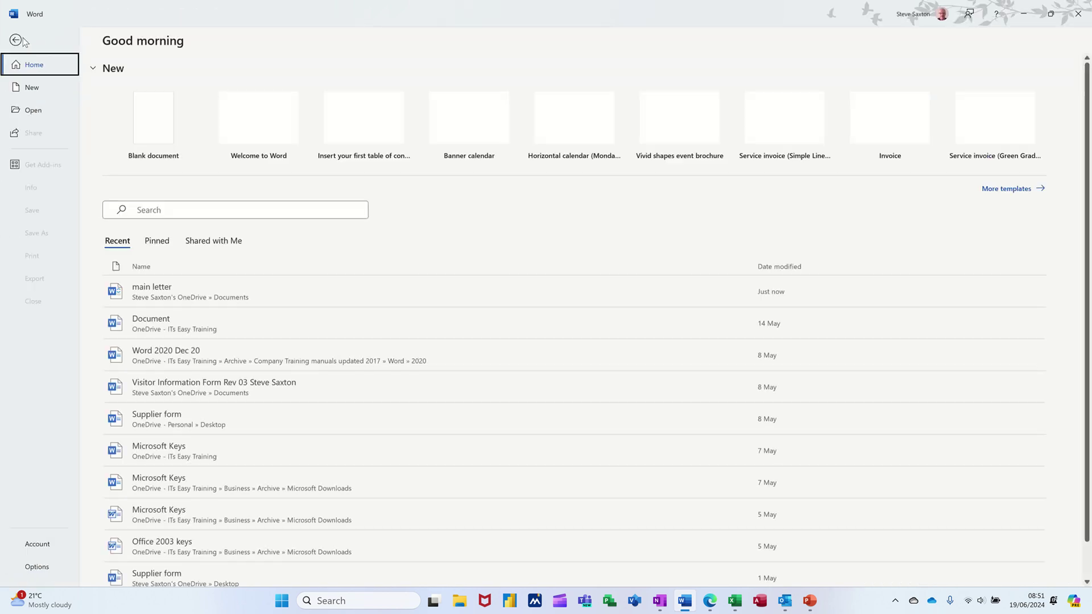
left_click(165, 293)
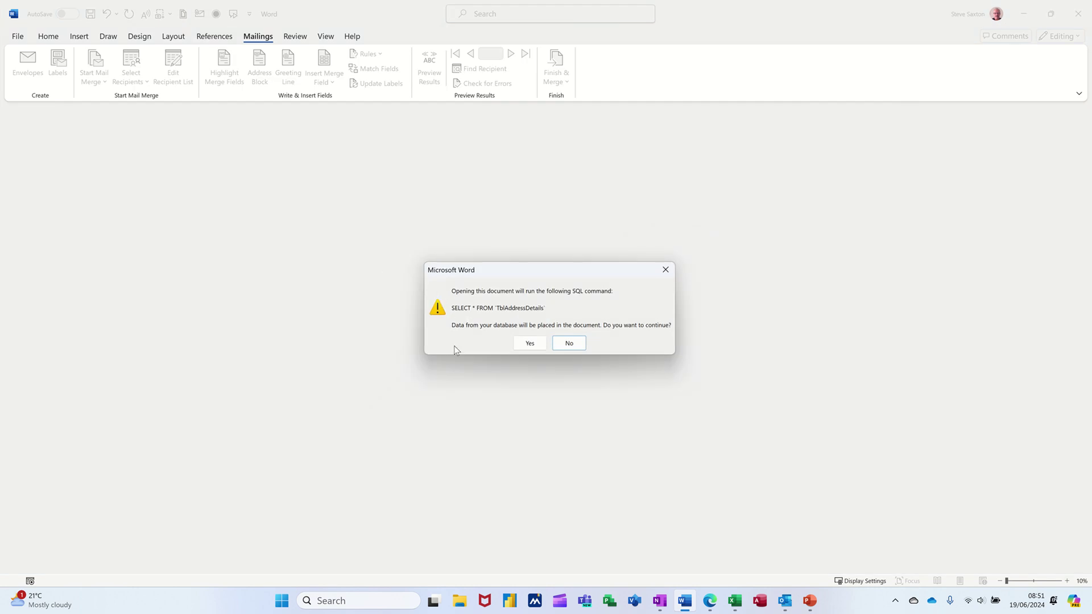
left_click(522, 345)
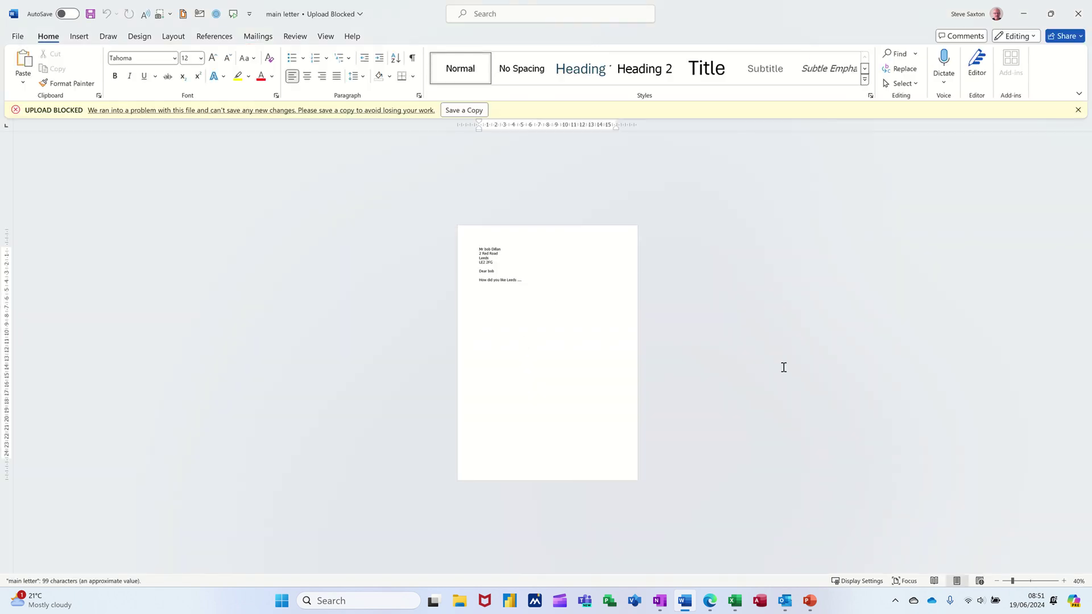
Step: Dismiss the Upload Blocked warning and preview the first record's Manchester letter
scroll(781, 371, "up", 9)
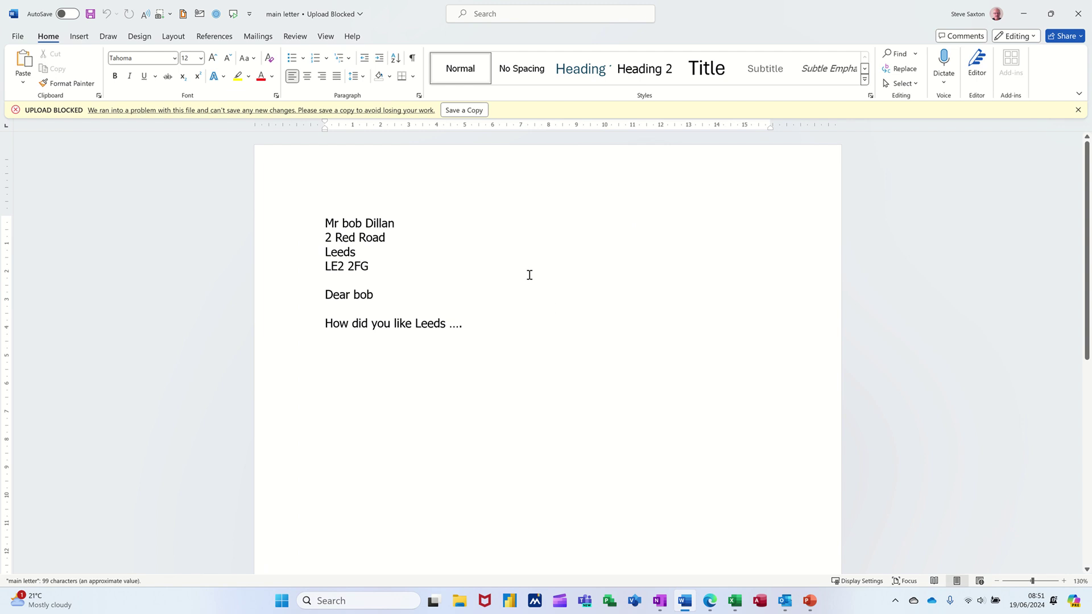
left_click(253, 38)
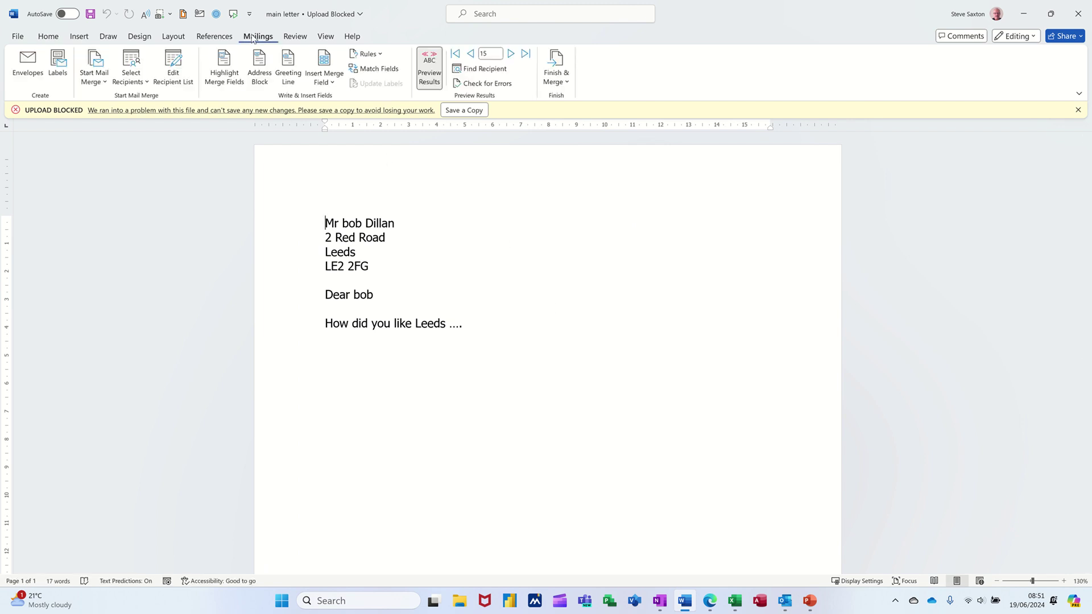
left_click(1077, 109)
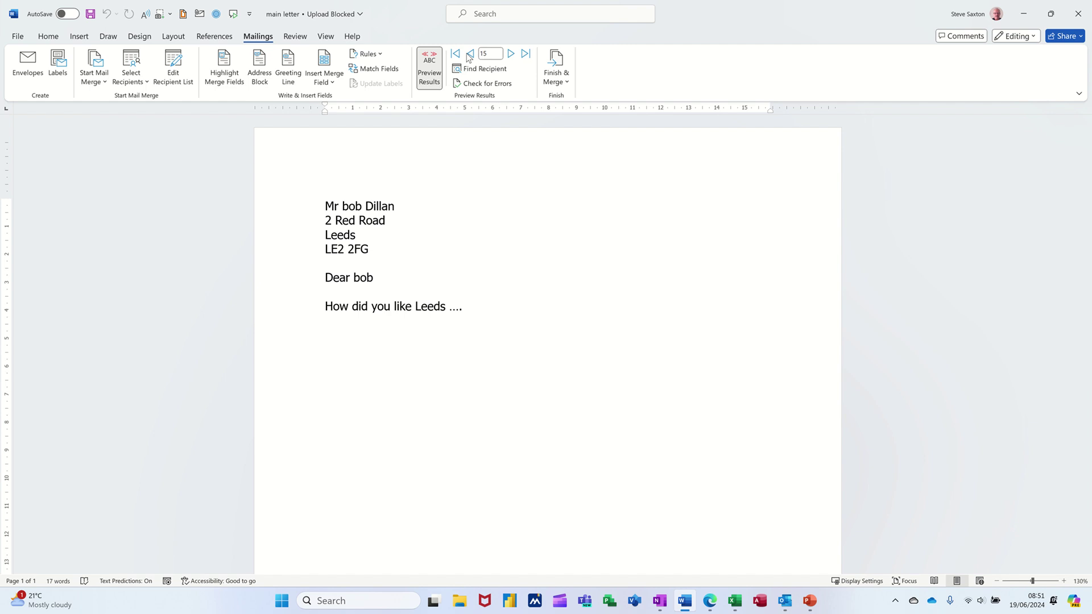
left_click(456, 54)
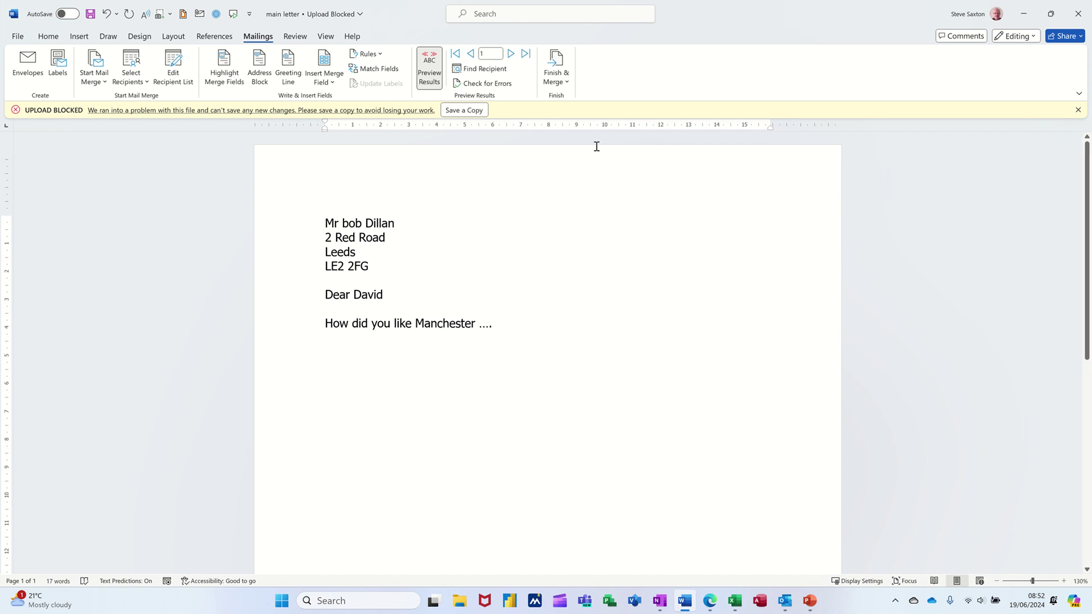
Step: Merge all records again into a new document of individual letters
left_click(567, 85)
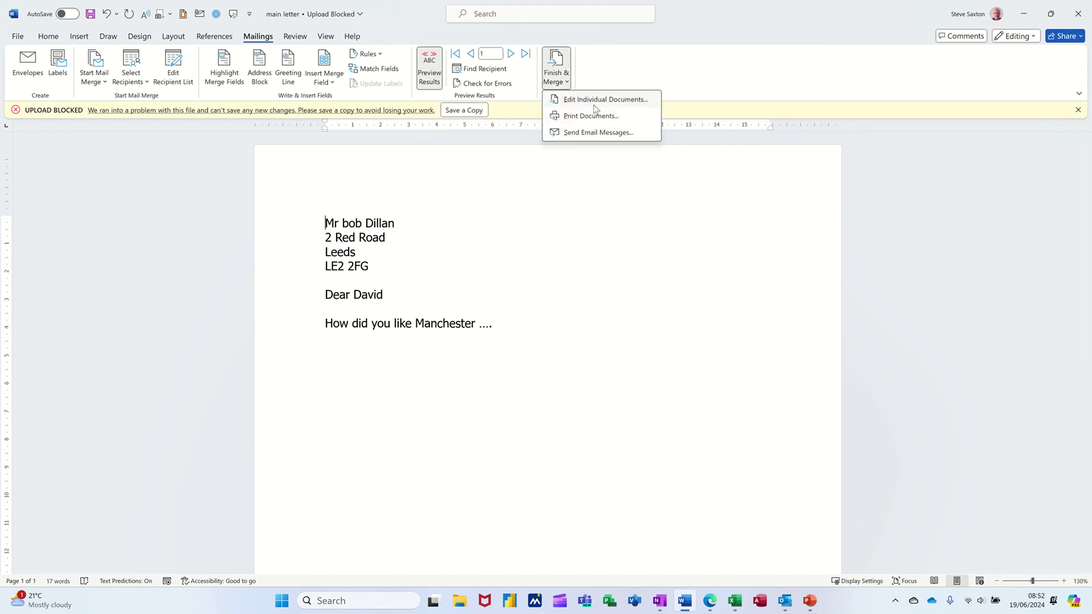
left_click(592, 99)
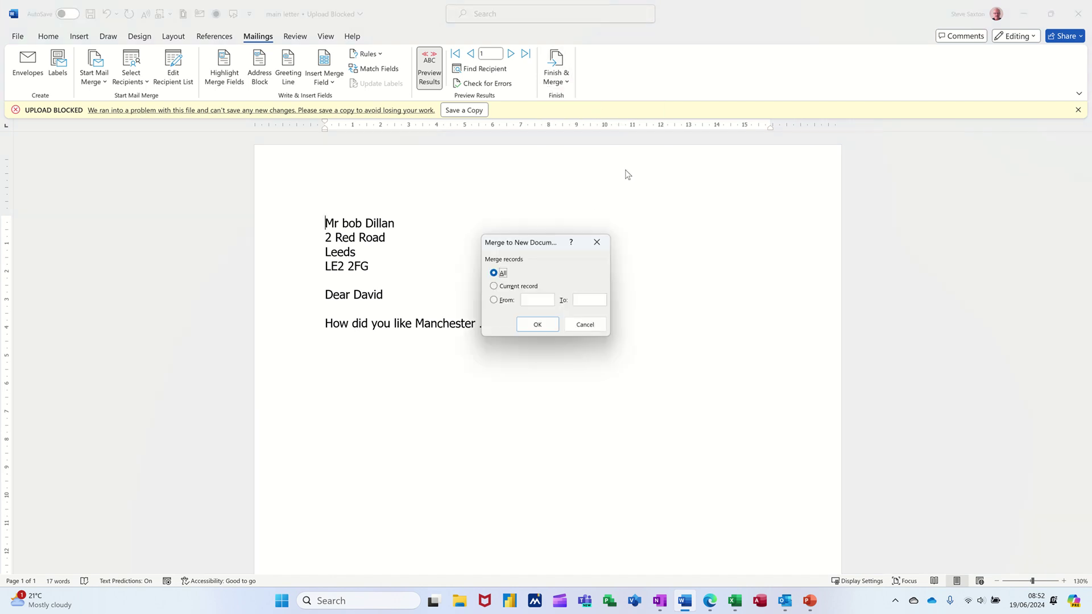
left_click(547, 324)
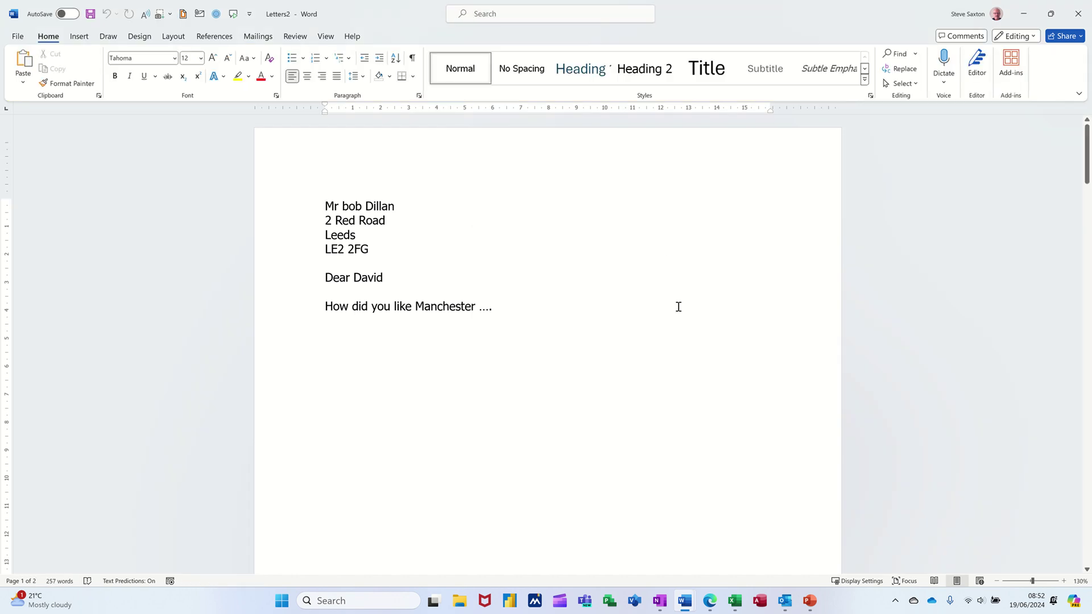
Step: Scroll through the 15-page Letters2 document, then close it without saving
scroll(677, 305, "down", 9, "ctrl")
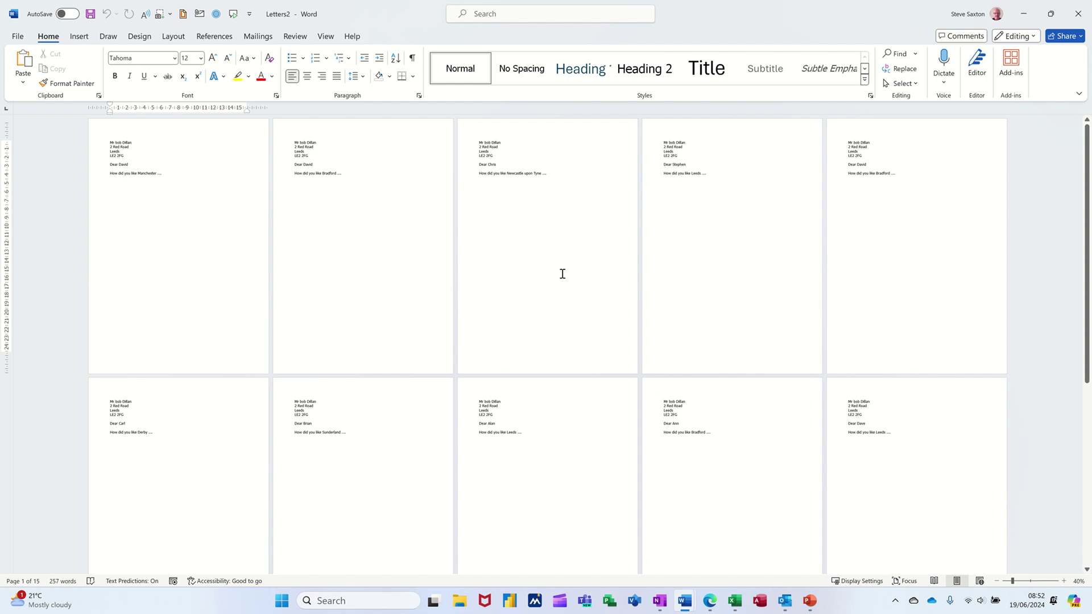
key("alt+F4")
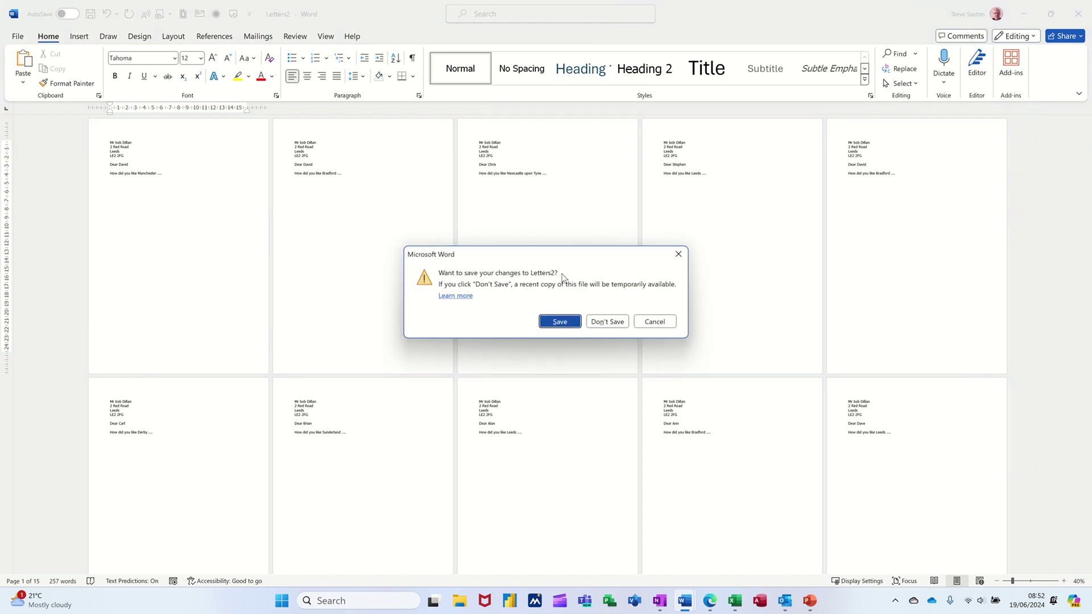
key("n")
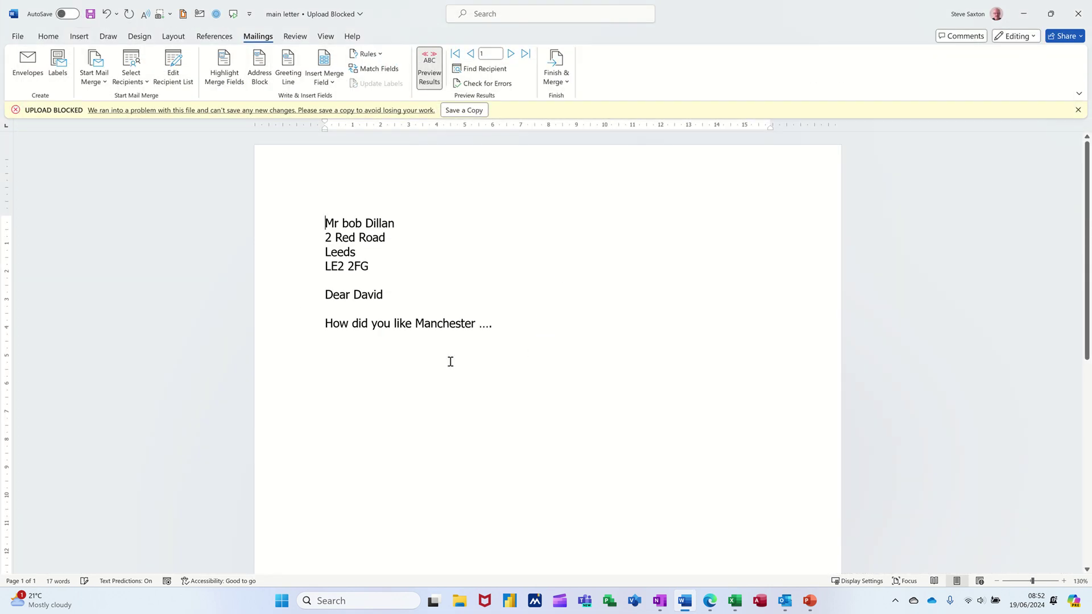